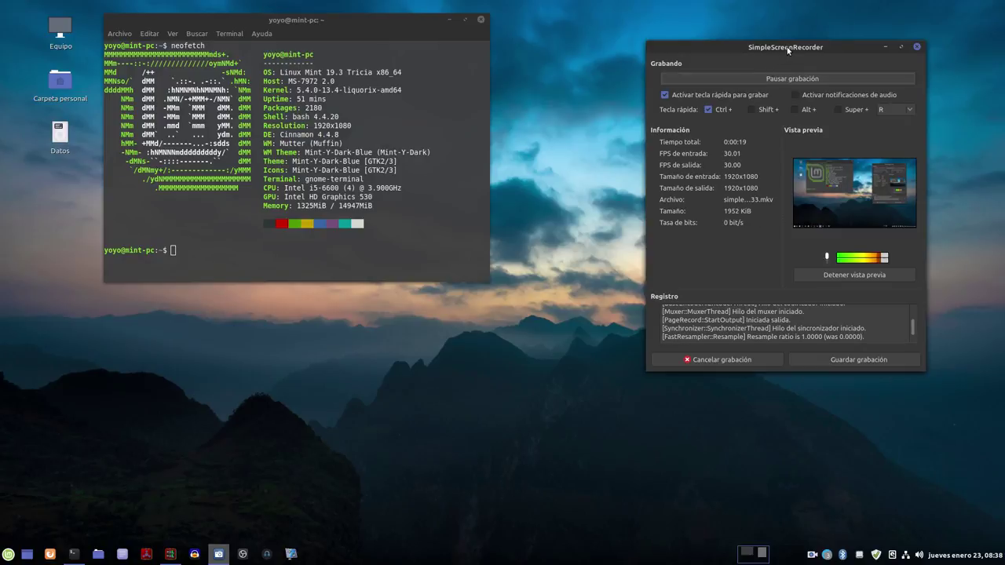
- Minimize the terminal and screen recorder windows to clear the desktop
left_click_drag(787, 48, 818, 31)
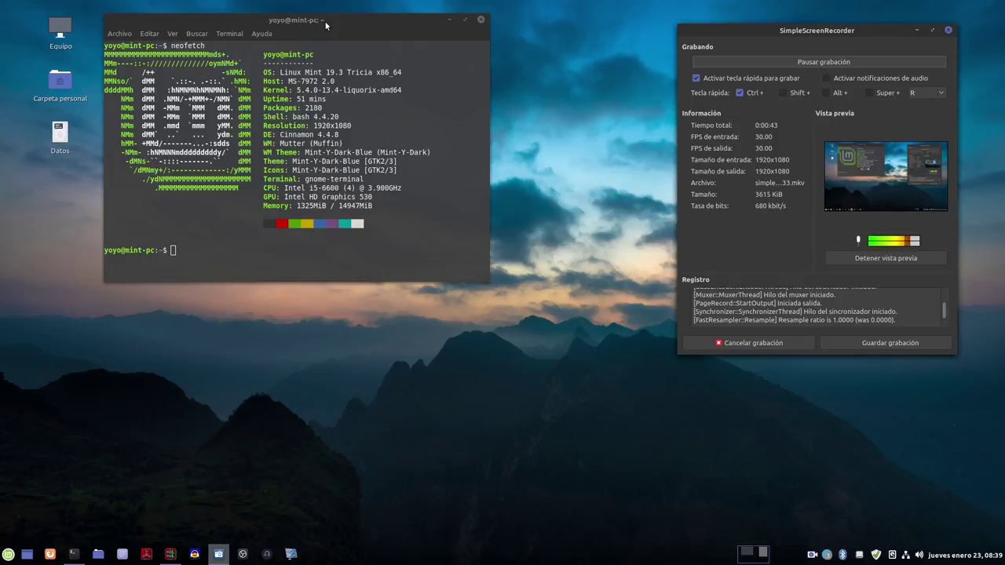
left_click_drag(325, 20, 339, 35)
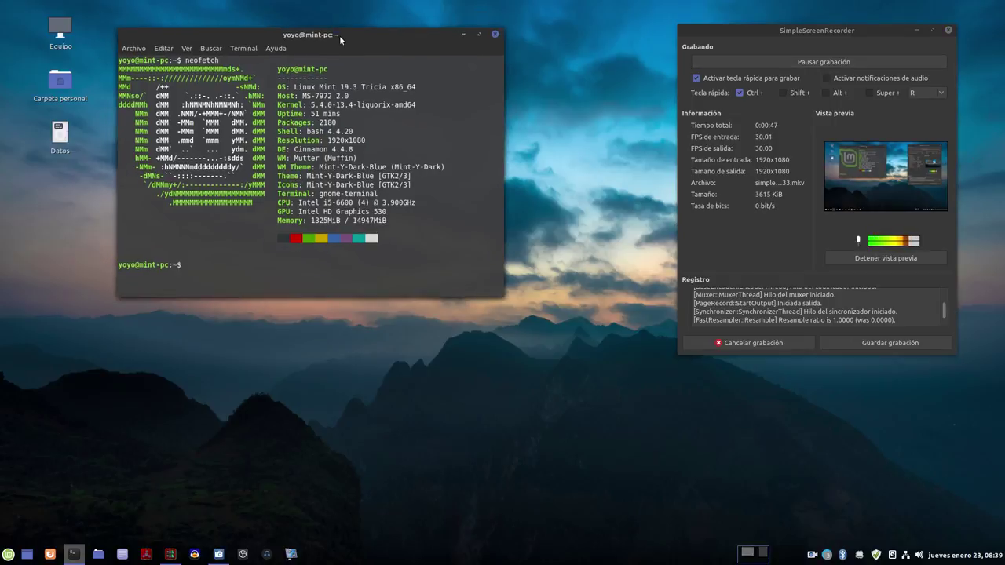
left_click(464, 37)
left_click_drag(834, 30, 840, 58)
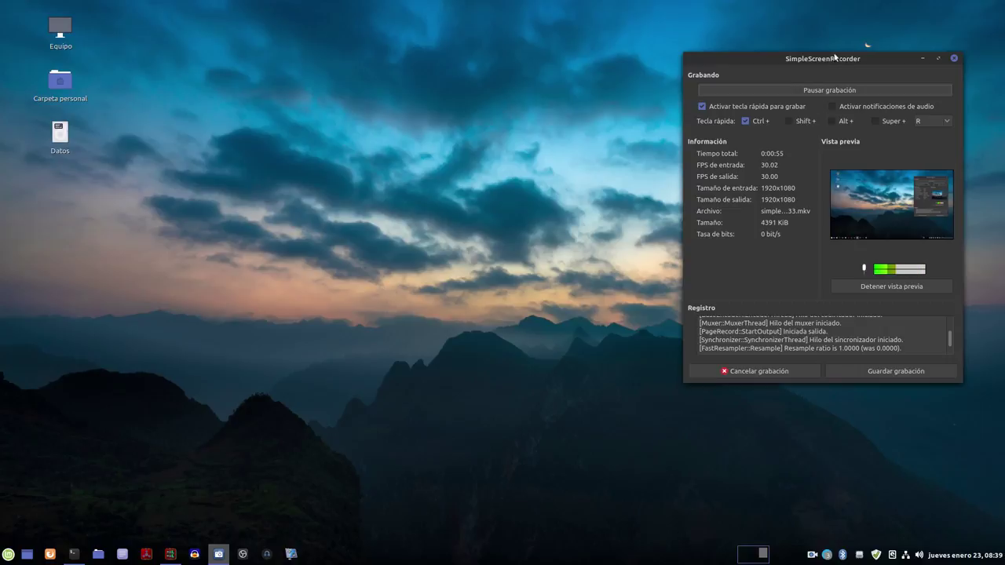
left_click_drag(840, 58, 830, 71)
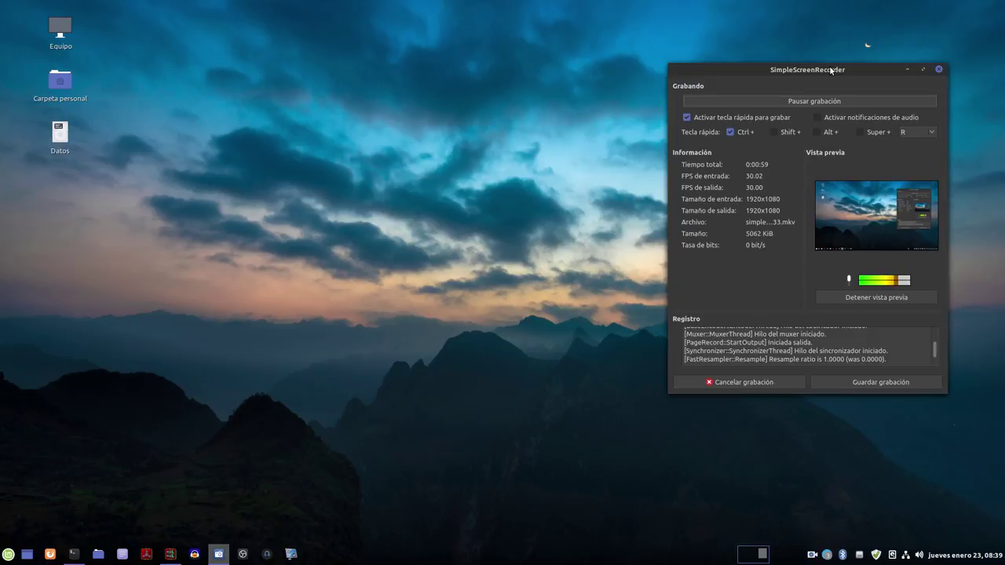
left_click(906, 69)
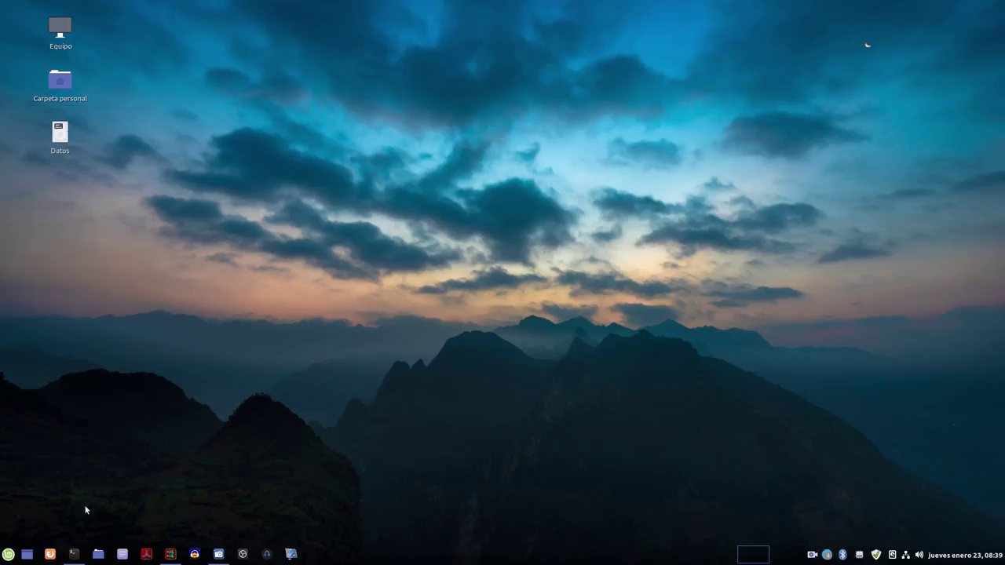
- Open the desktop backgrounds section (Fondos) of the system settings
left_click(8, 554)
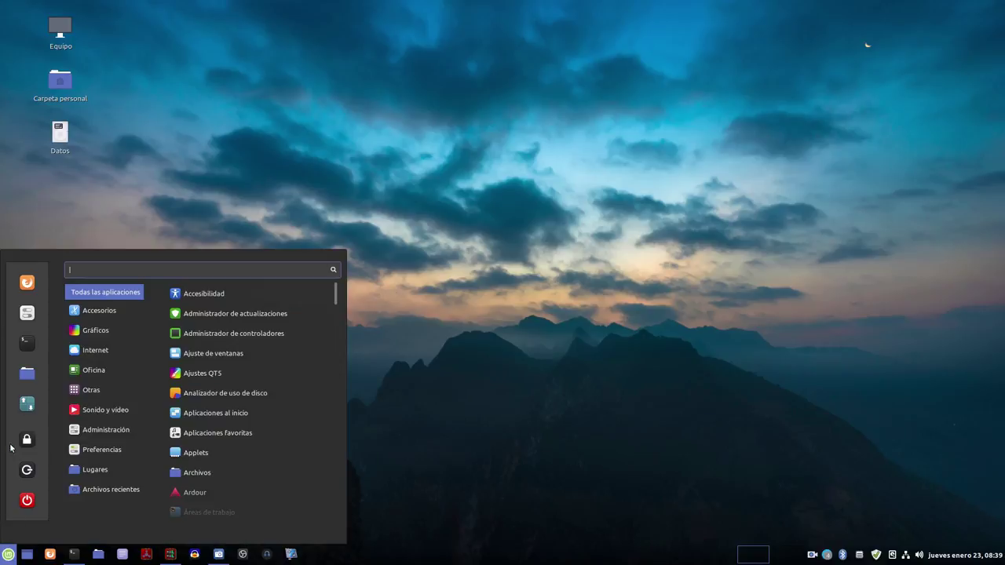
left_click(27, 312)
left_click_drag(401, 131, 476, 85)
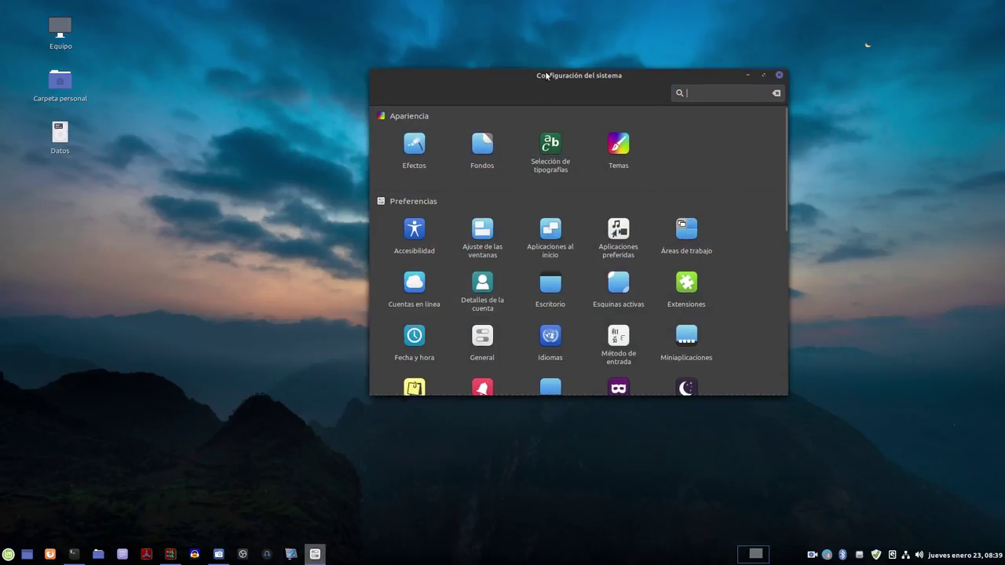
left_click(480, 152)
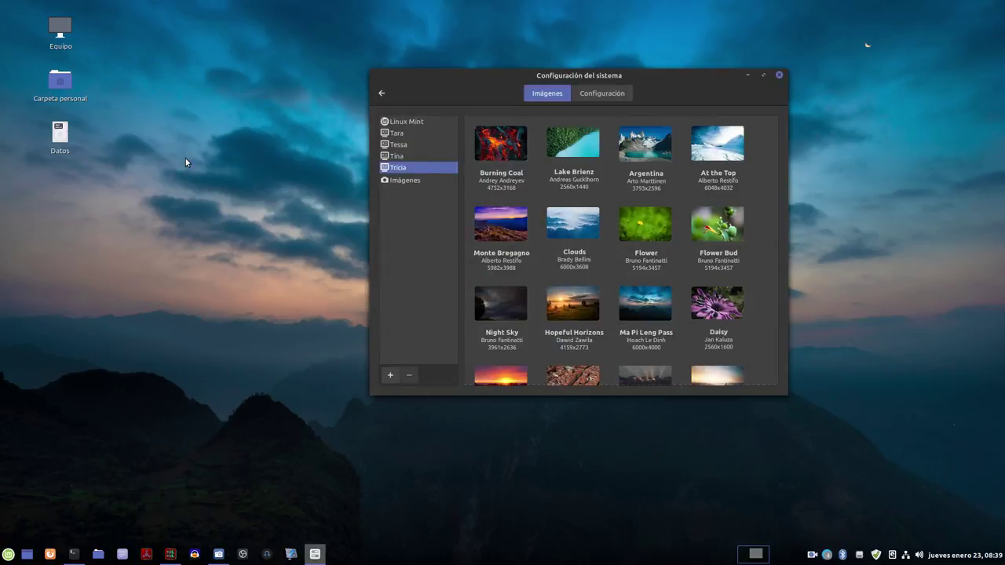
- Examine the Linux Mint, Tara, Tessa, Tina, Tricia and Imágenes background collections, and close the system settings
left_click(420, 122)
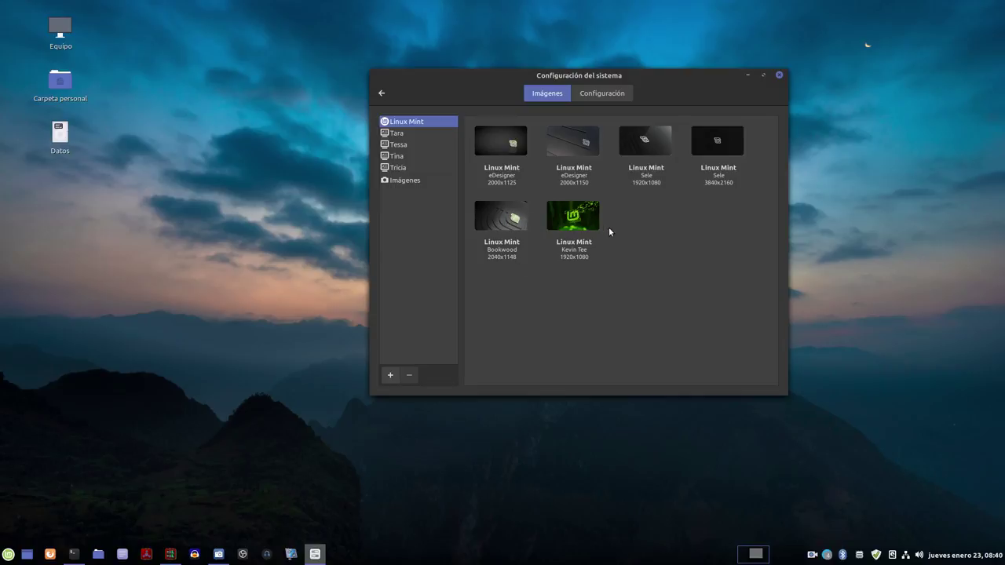
left_click(395, 134)
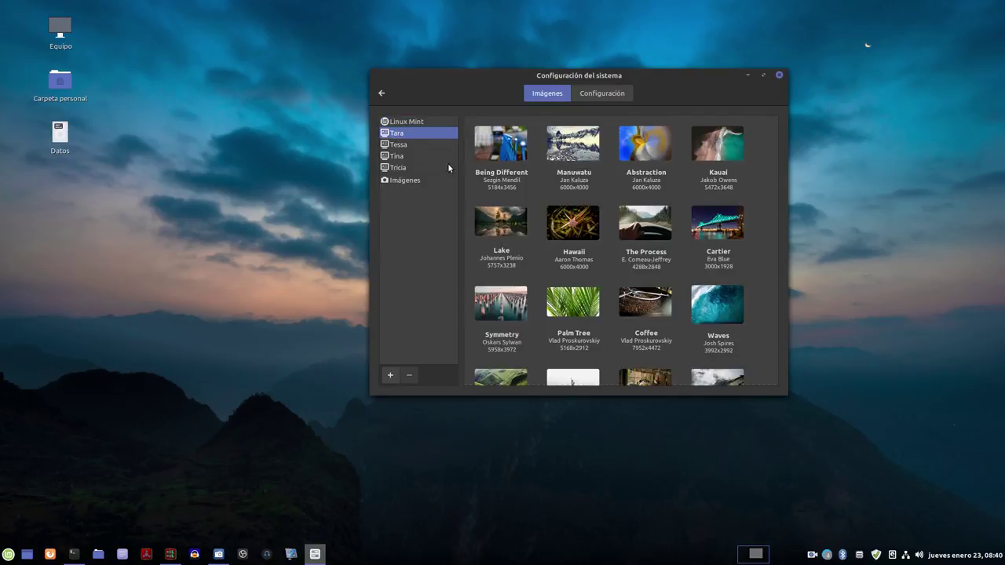
scroll(601, 265, "down", 4)
scroll(590, 260, "up", 4)
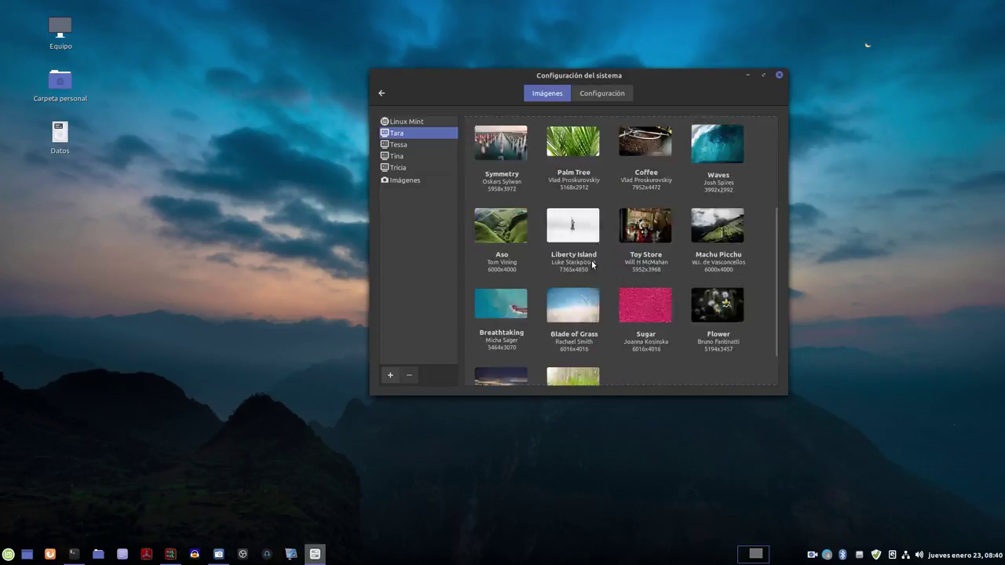
left_click(400, 146)
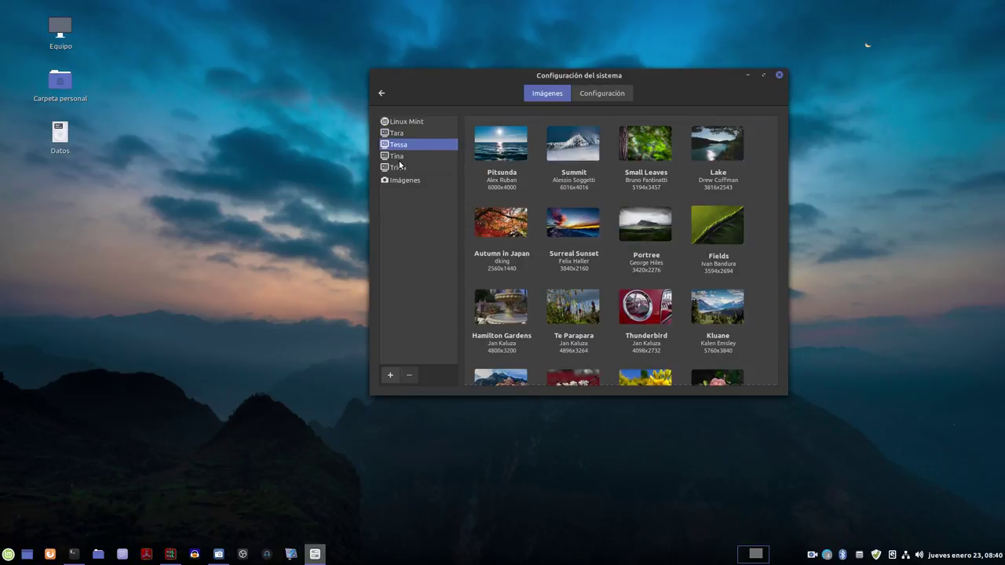
left_click(396, 156)
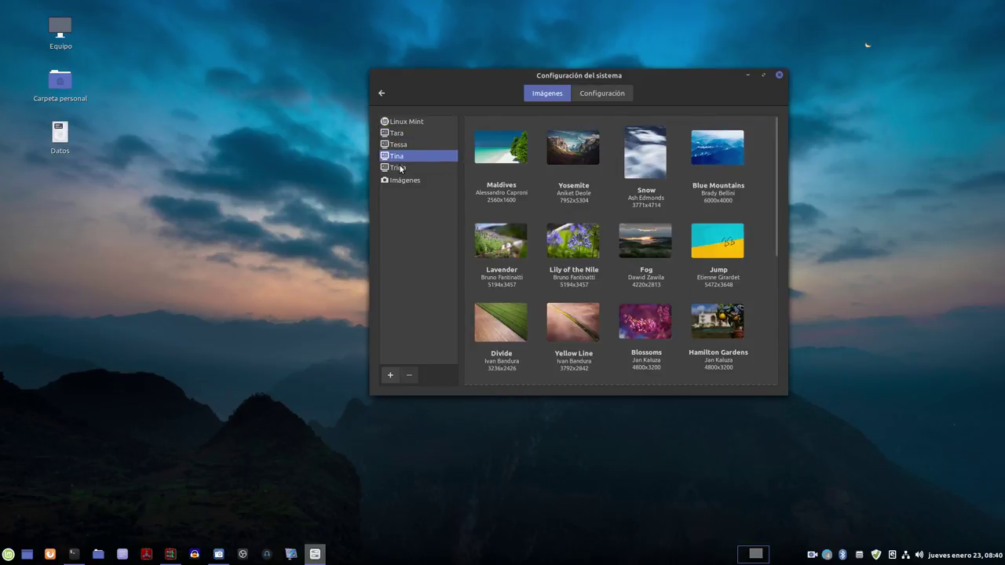
left_click(400, 168)
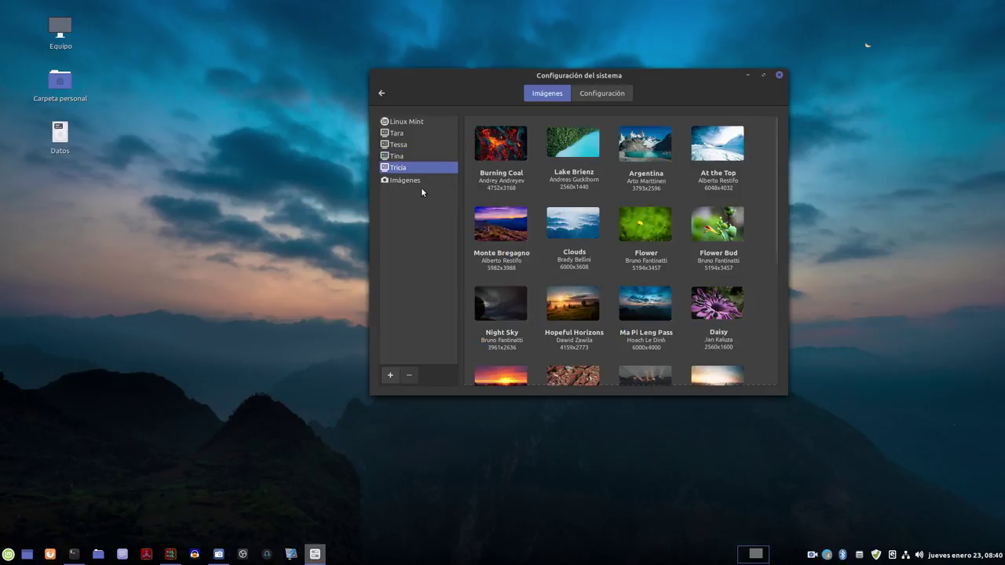
left_click(411, 182)
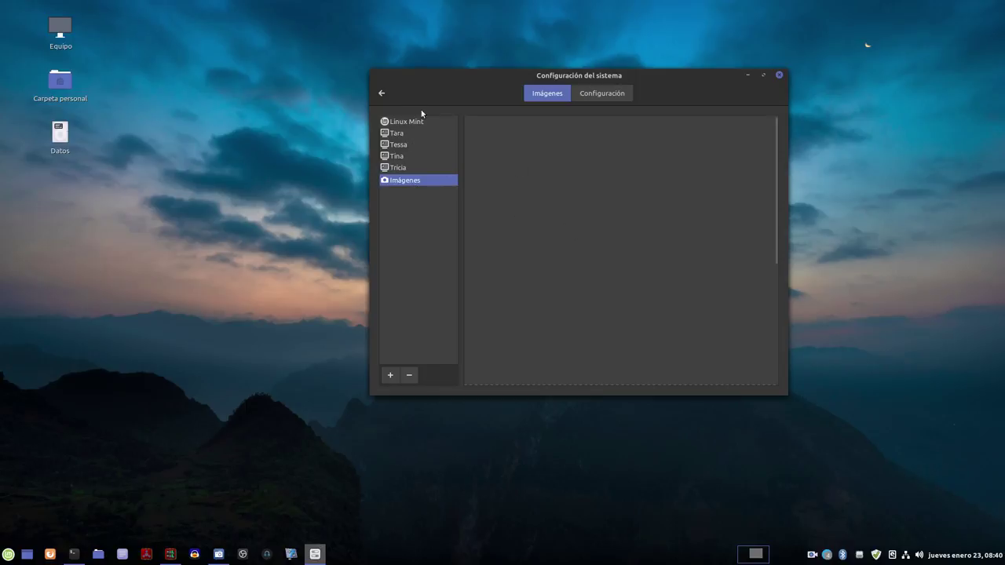
left_click(397, 124)
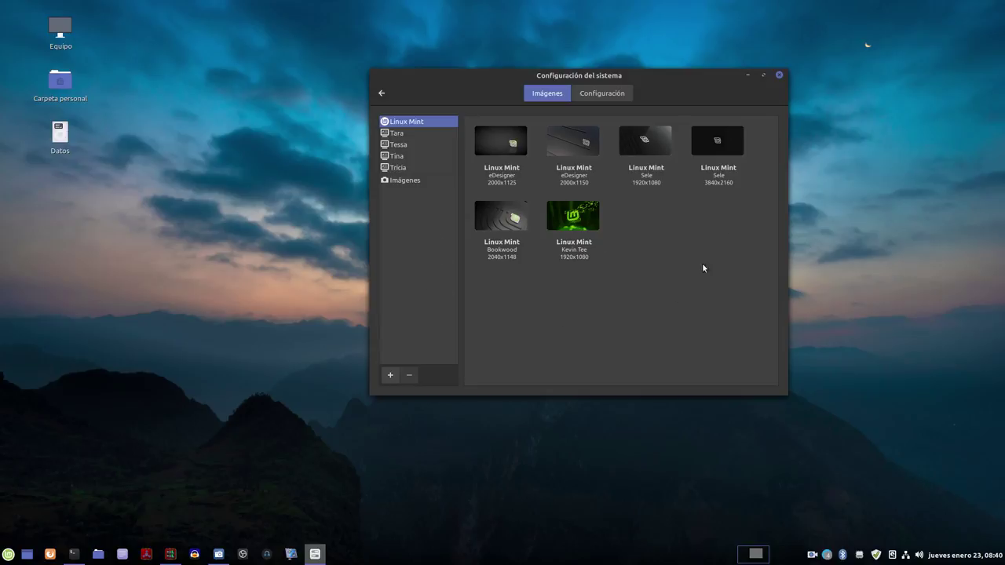
left_click(779, 77)
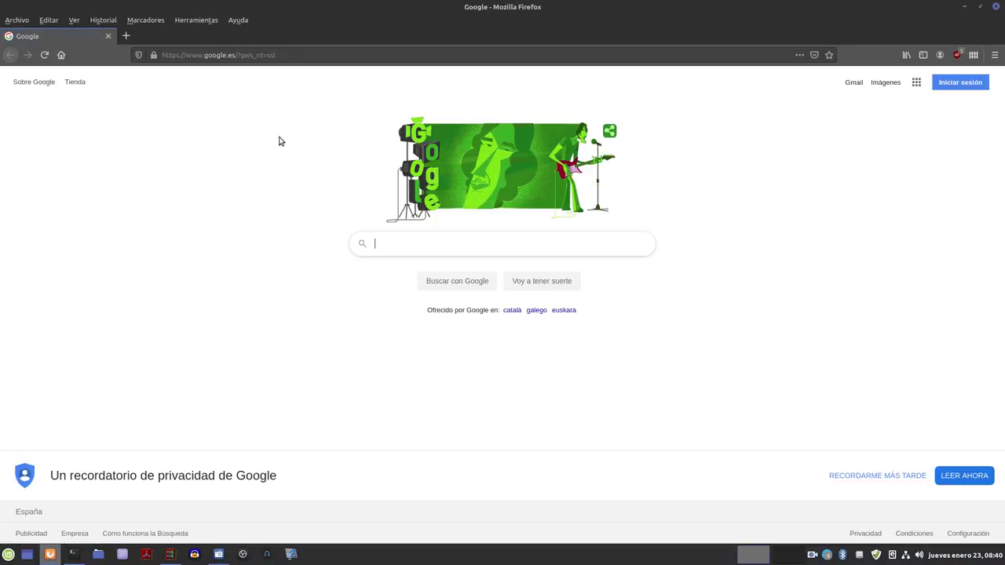
- Switch to Firefox and load reddit.com/wallpapers
left_click(295, 57)
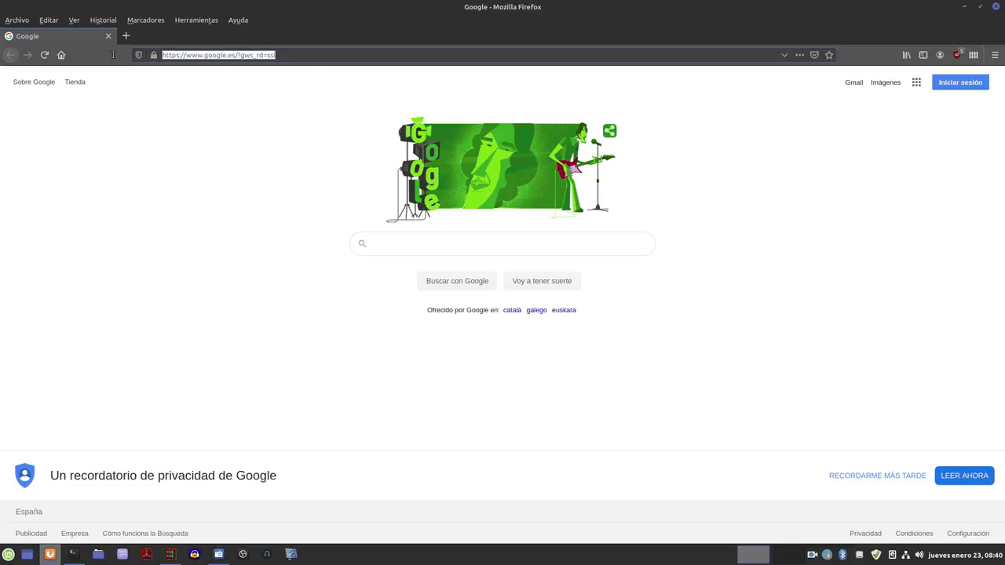
type("reddit.com")
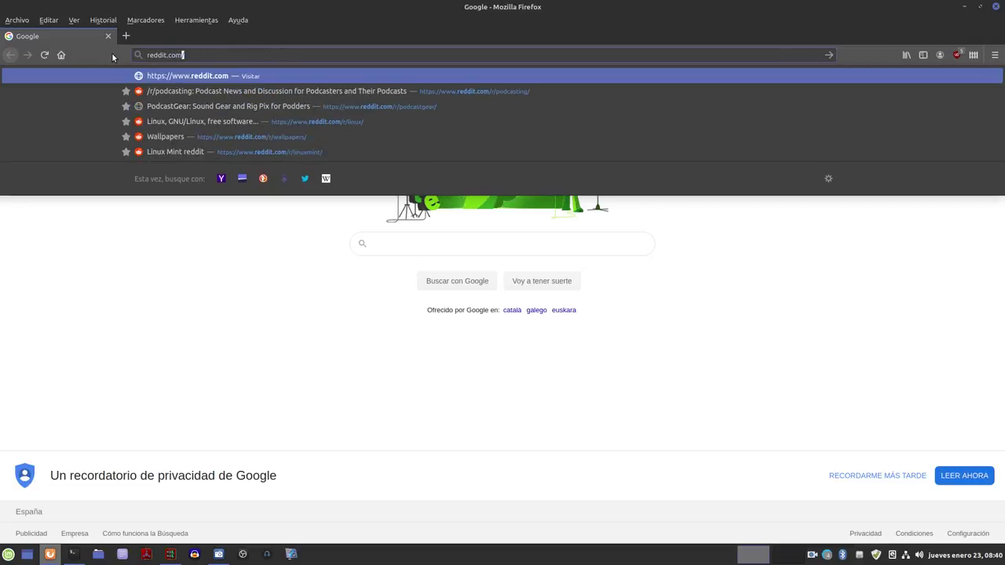
type("/wallpapers")
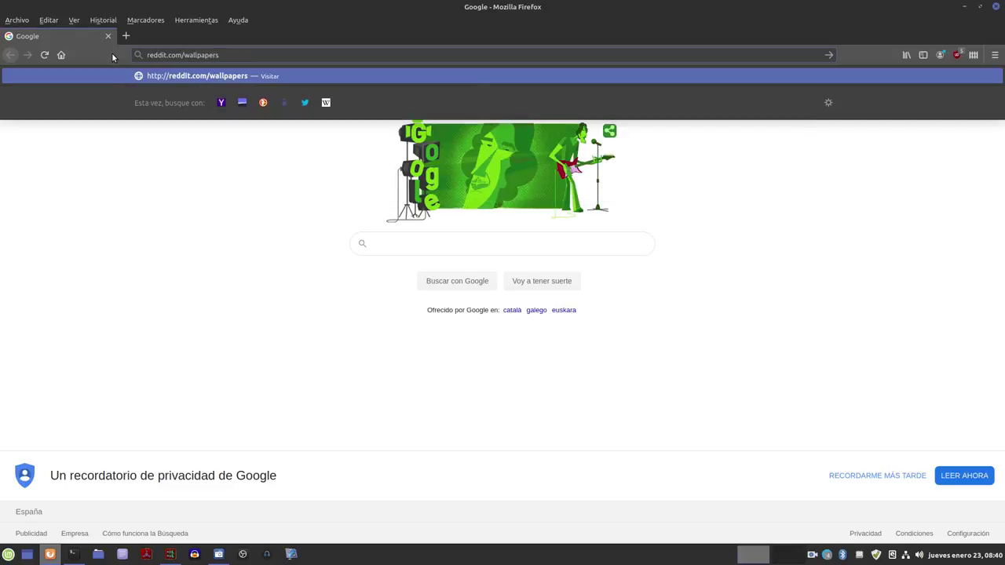
key("Return")
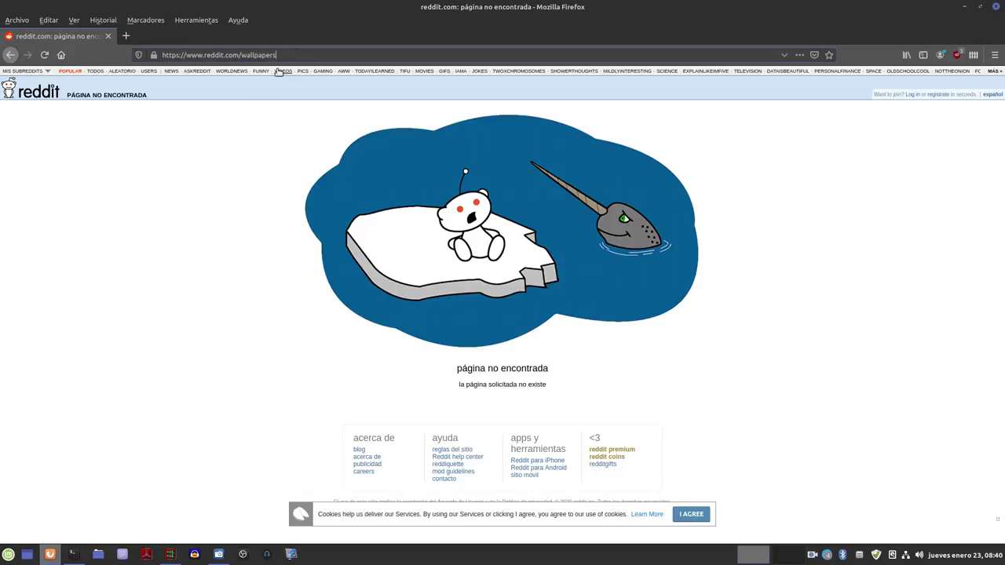
left_click(244, 55)
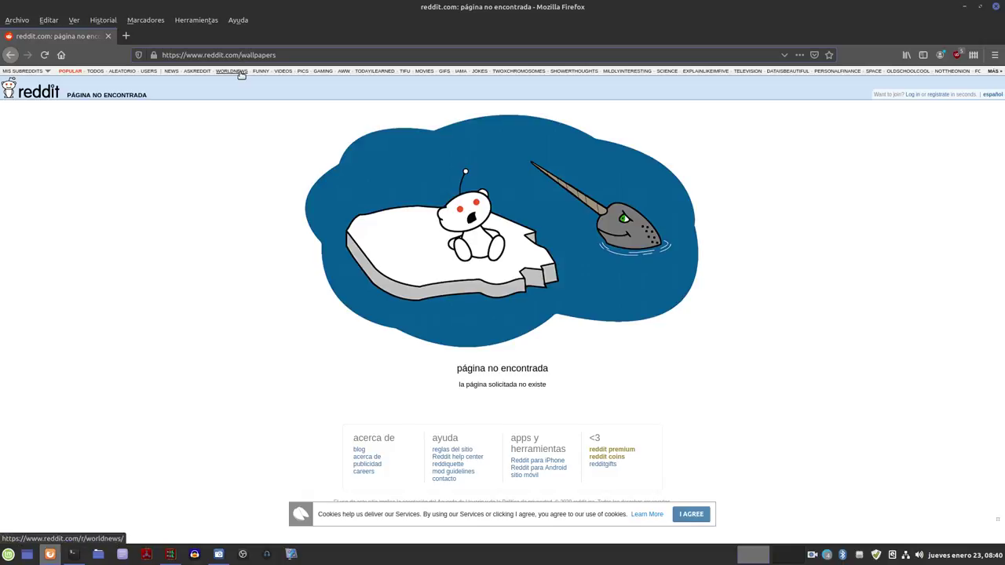
type("r/")
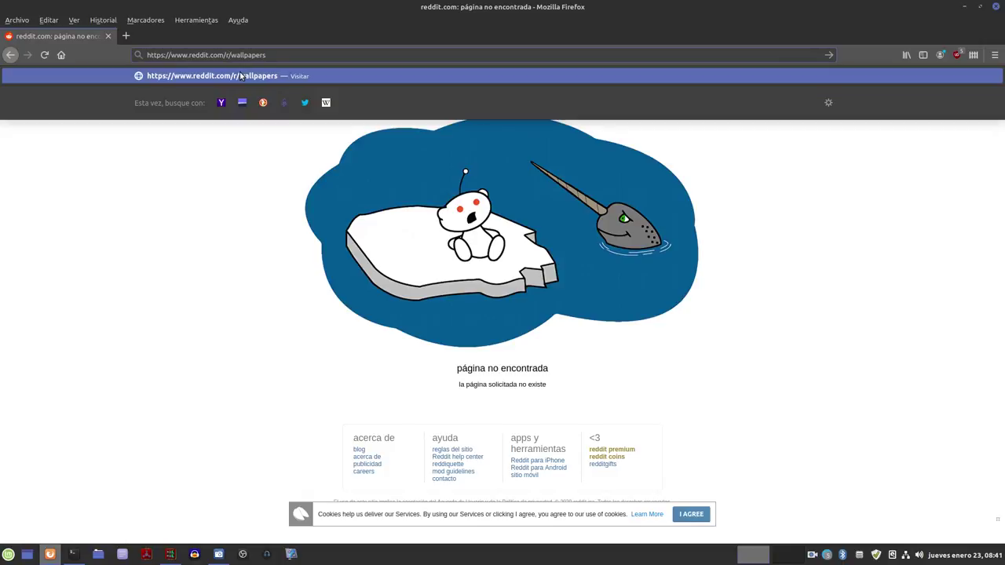
left_click(241, 76)
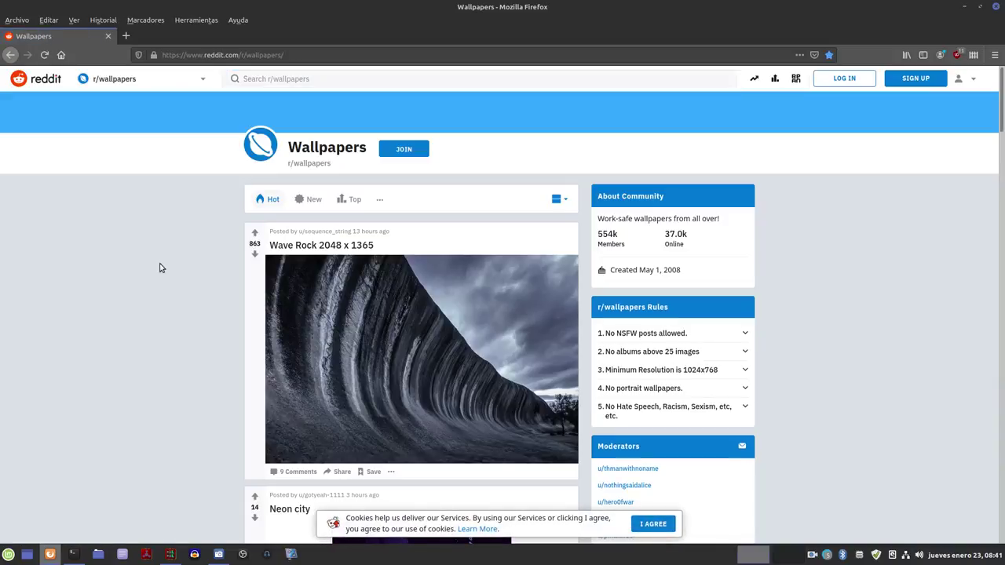
- Find the "Taipei 101, Taiwan [1920x1200]" post in the wallpapers feed and open its image at full size
scroll(63, 374, "down", 5)
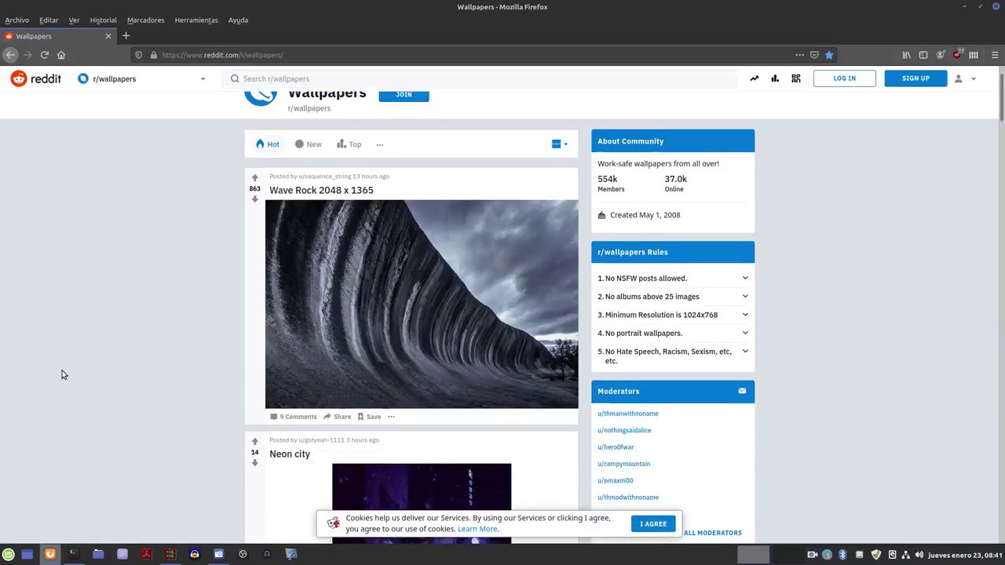
scroll(63, 374, "down", 20)
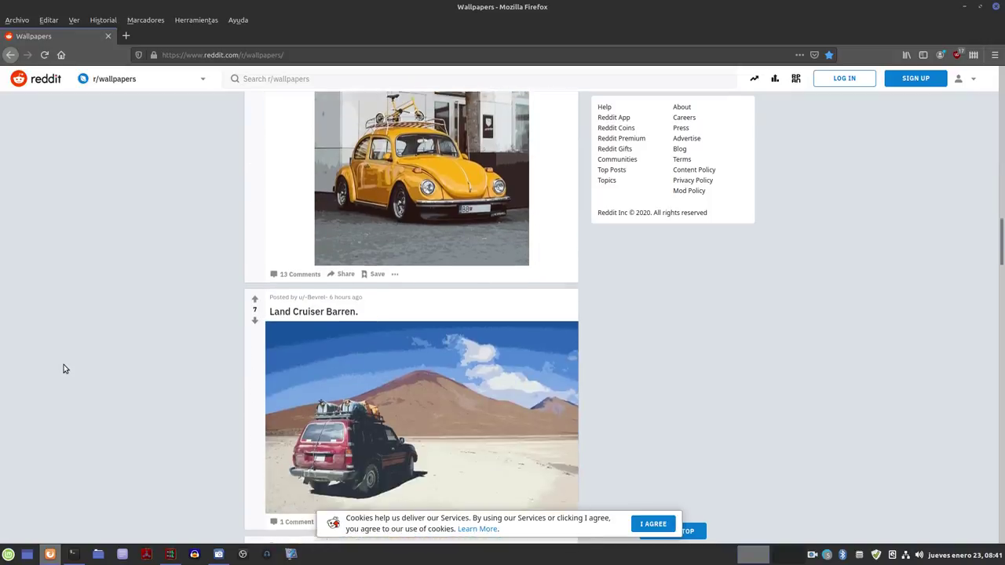
scroll(65, 367, "down", 6)
scroll(65, 367, "up", 3)
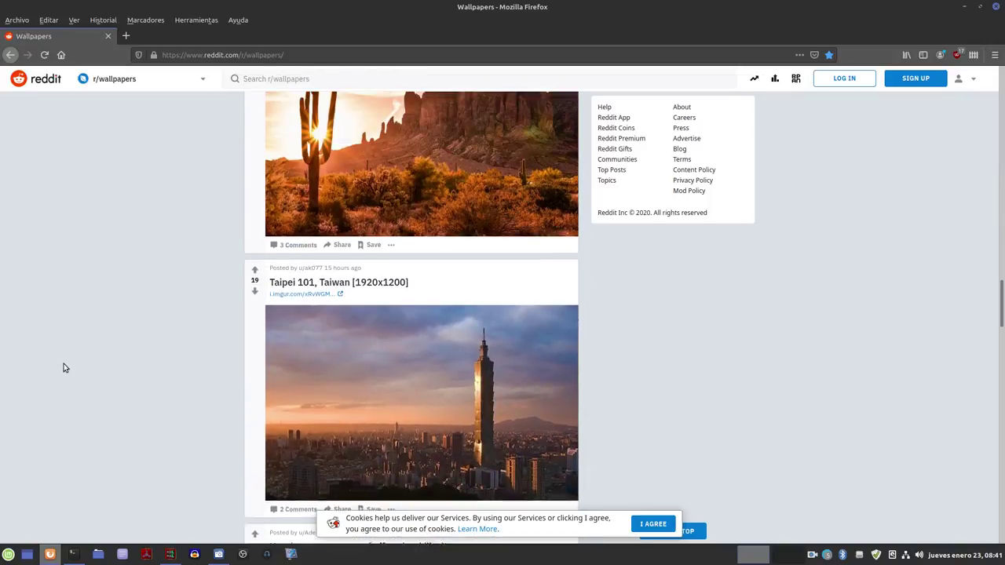
scroll(65, 367, "down", 3)
left_click(327, 284)
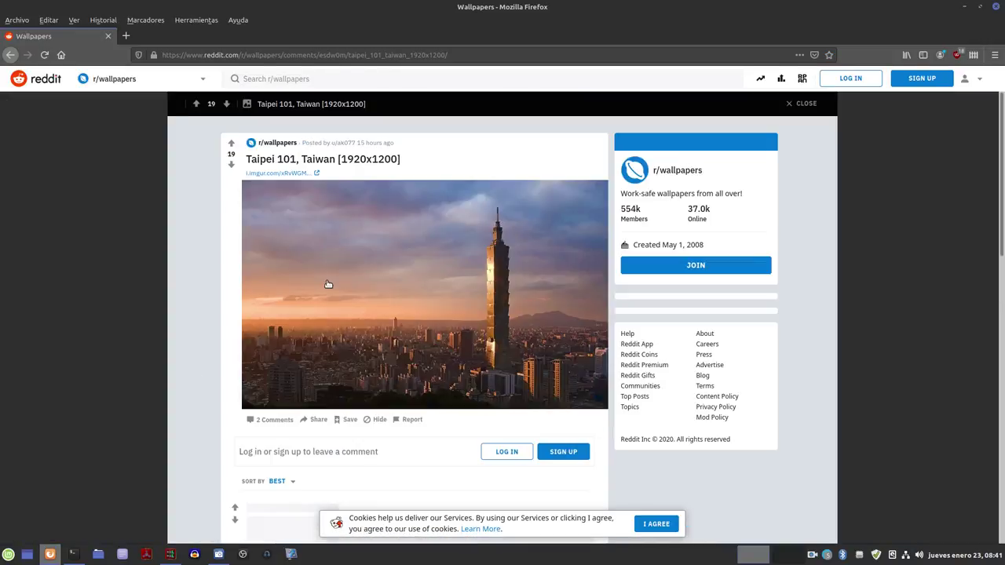
left_click(350, 281)
left_click(434, 217)
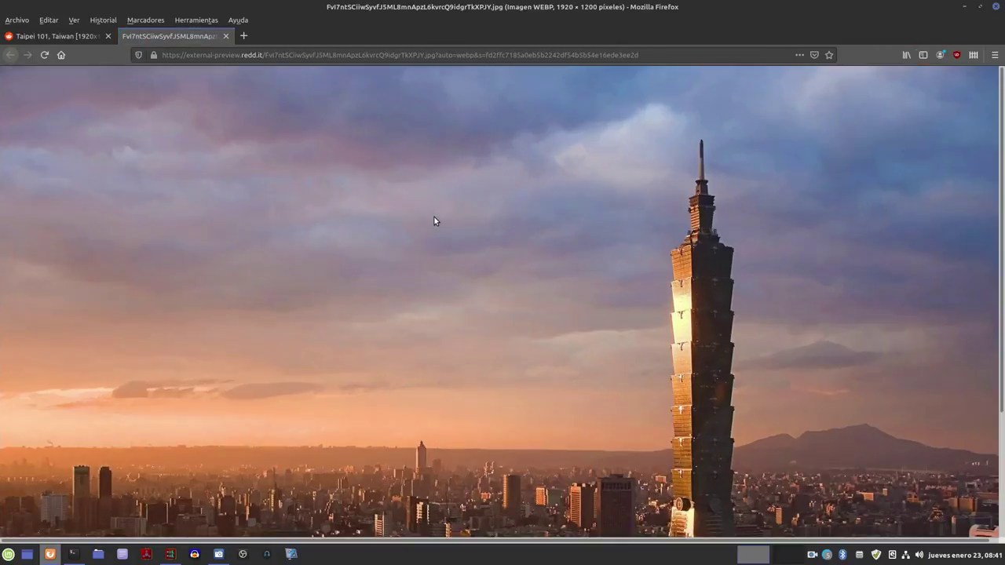
- Save the full-size Taipei 101 image to the Descargas folder as tor.jpg
right_click(436, 212)
left_click(470, 250)
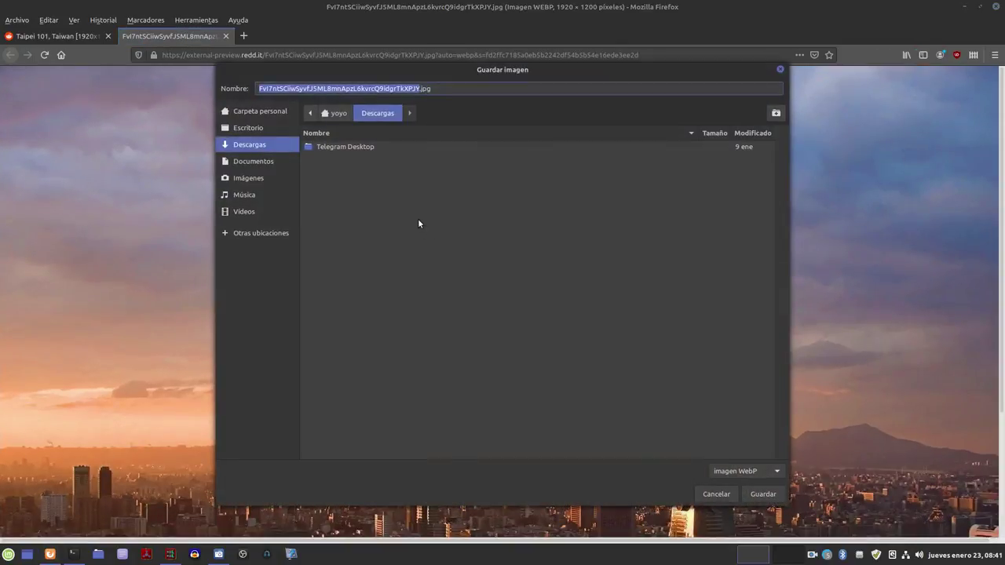
type("tor")
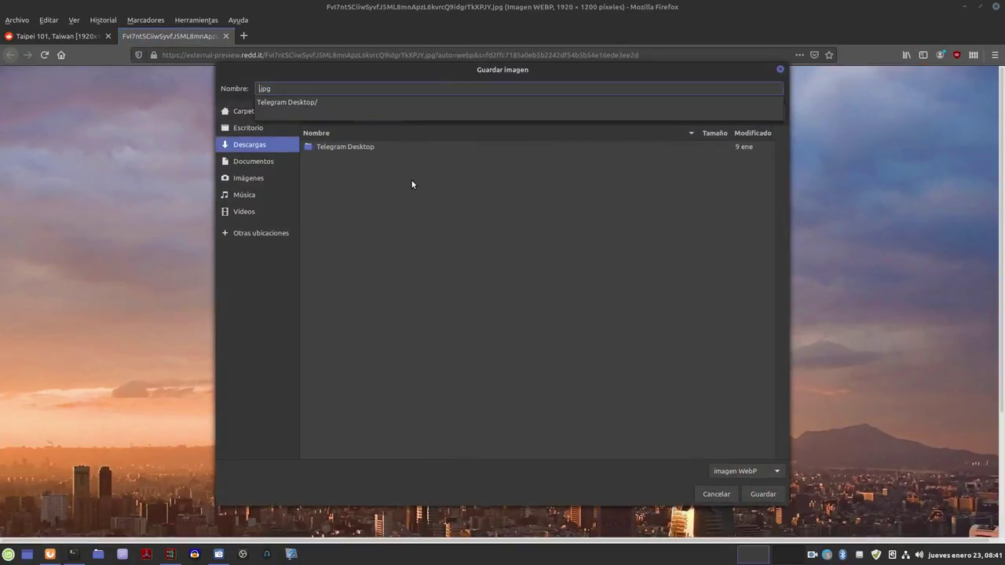
key("Return")
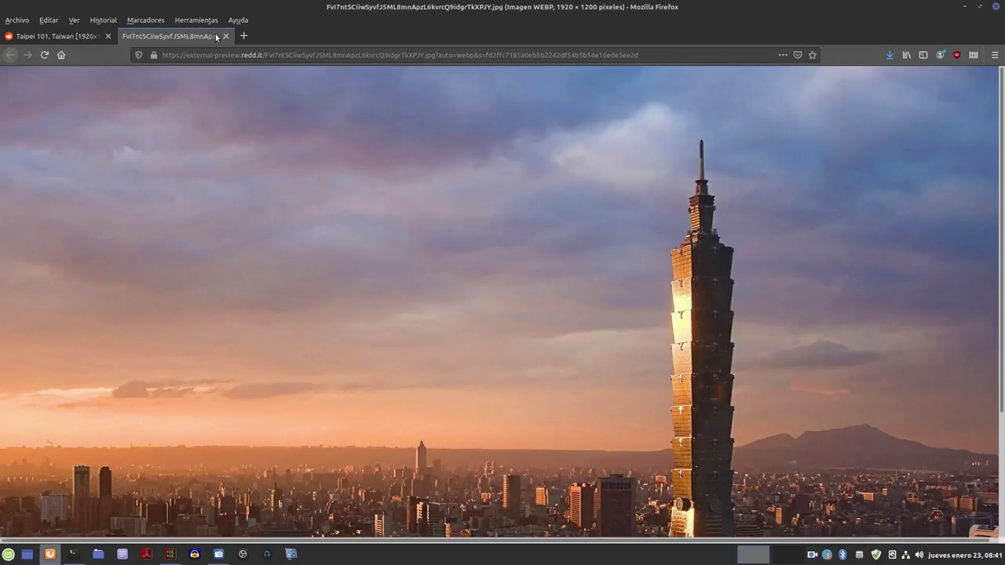
- Close the Taipei 101 image, find the "Giraffes grazing, Tanzania" post in the wallpapers feed and open its image at full size
left_click(225, 36)
scroll(160, 214, "down", 5)
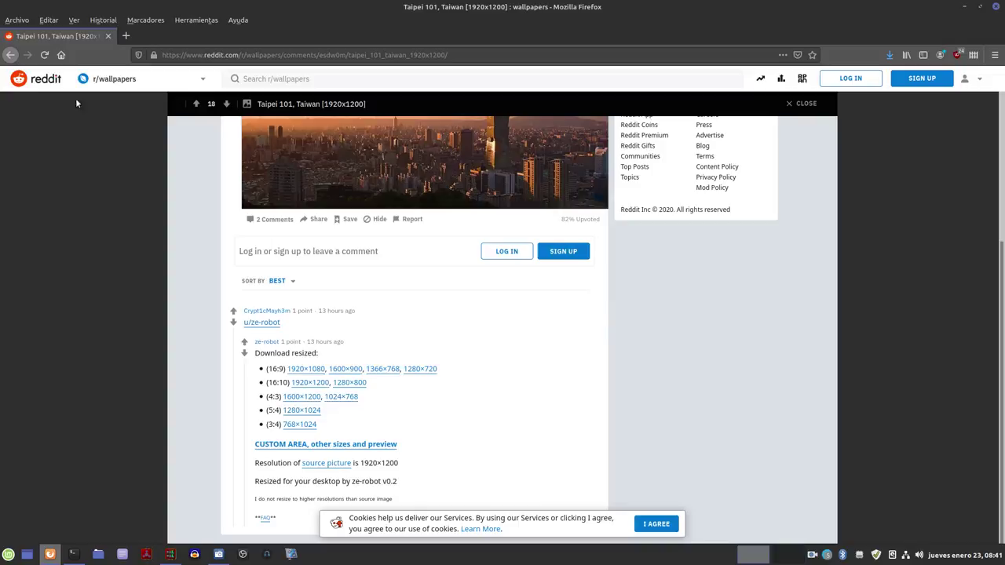
left_click(9, 55)
scroll(157, 247, "down", 10)
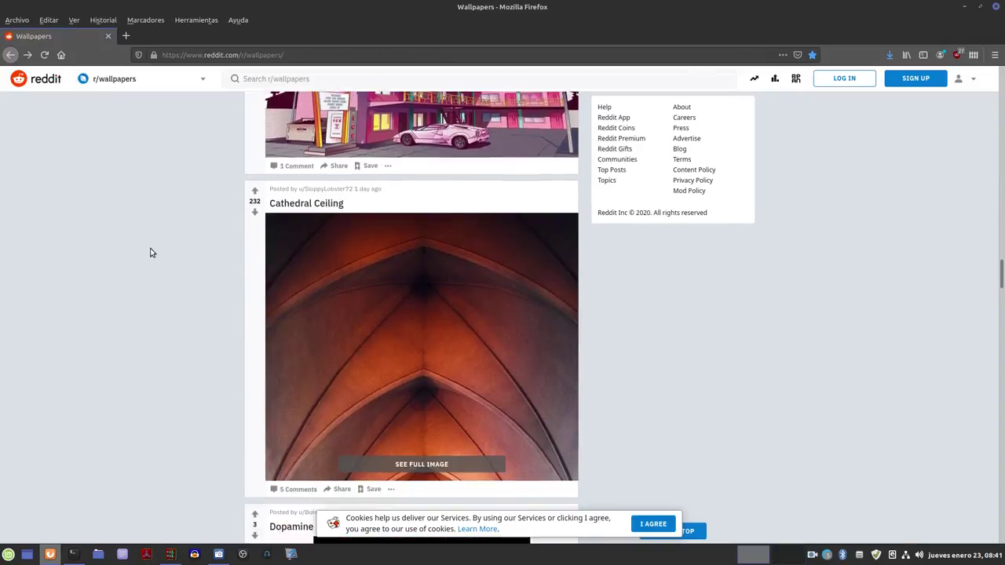
scroll(152, 252, "down", 10)
scroll(151, 249, "up", 2)
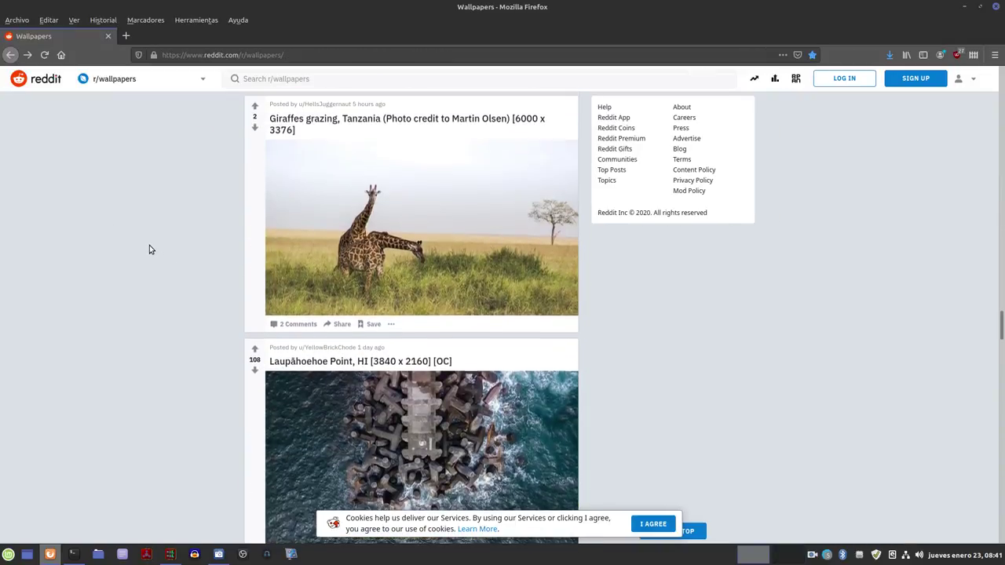
left_click(395, 205)
left_click(405, 255)
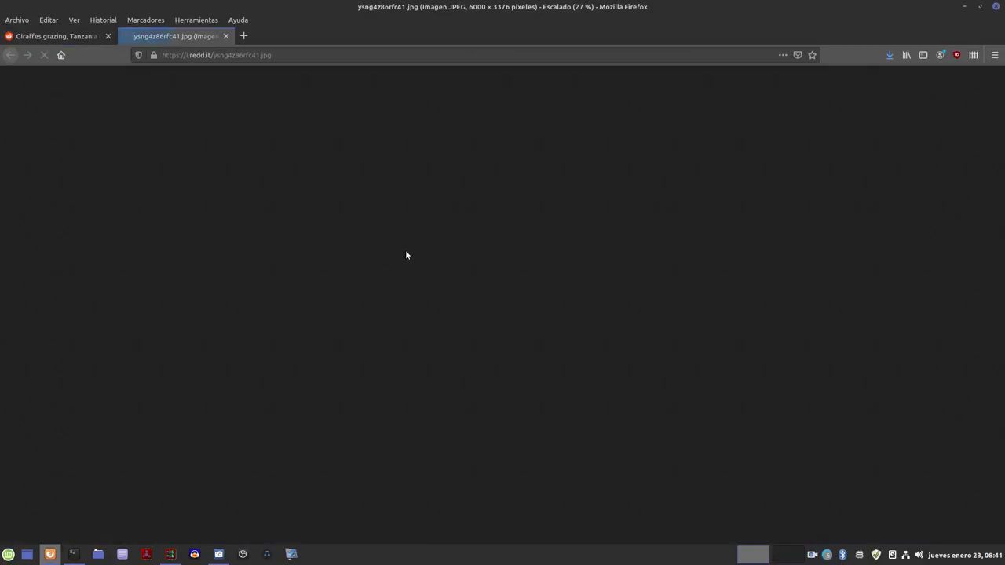
left_click(411, 215)
- Save the full-size giraffe image to the Descargas folder as girafas.jpg
right_click(416, 201)
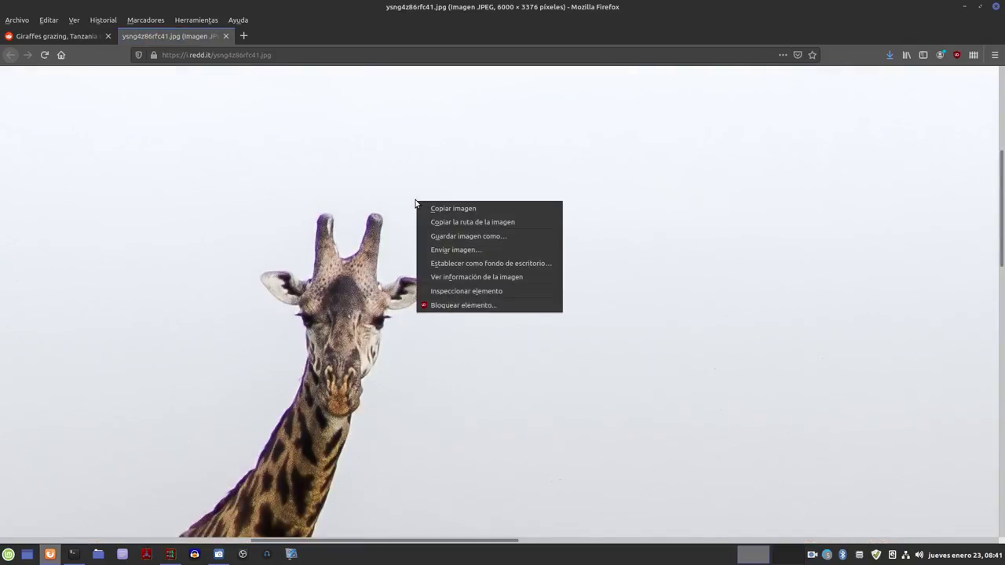
left_click(444, 239)
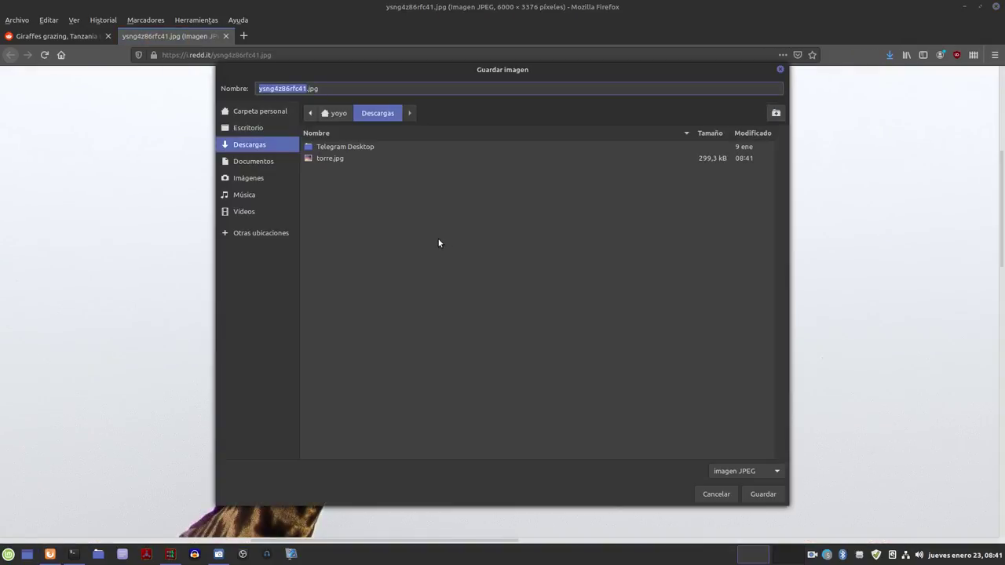
type("girafas")
left_click(769, 494)
- Close the giraffe image, find the "purple [1920x1080] [OC]" post further down the wallpapers feed and open its full image
left_click(226, 36)
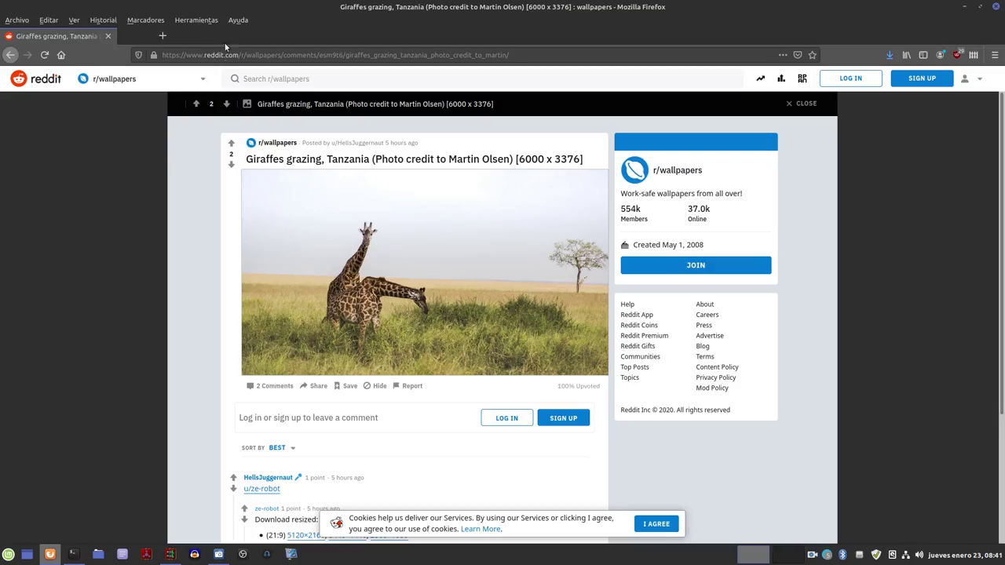
left_click(11, 55)
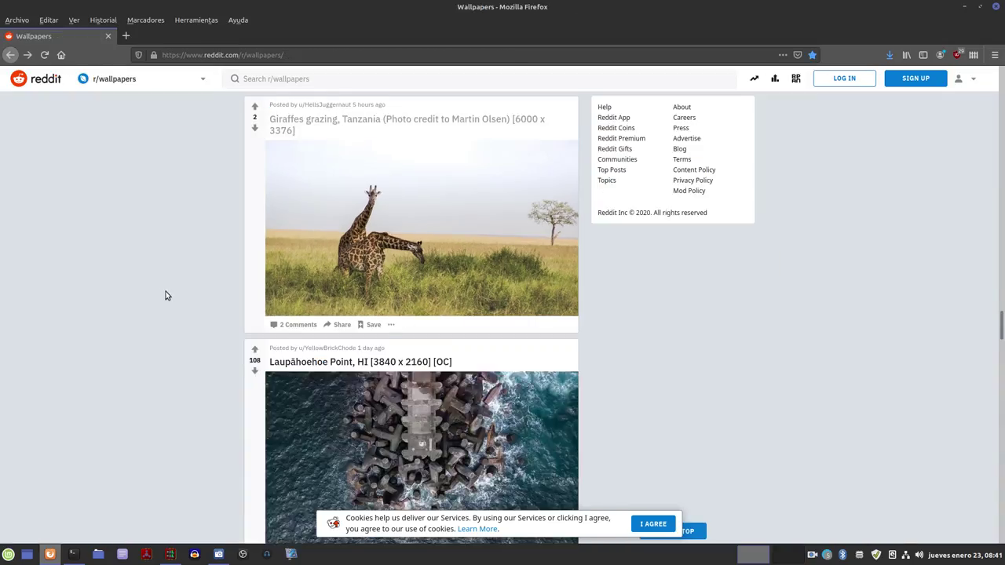
scroll(165, 291, "down", 10)
scroll(152, 298, "down", 12)
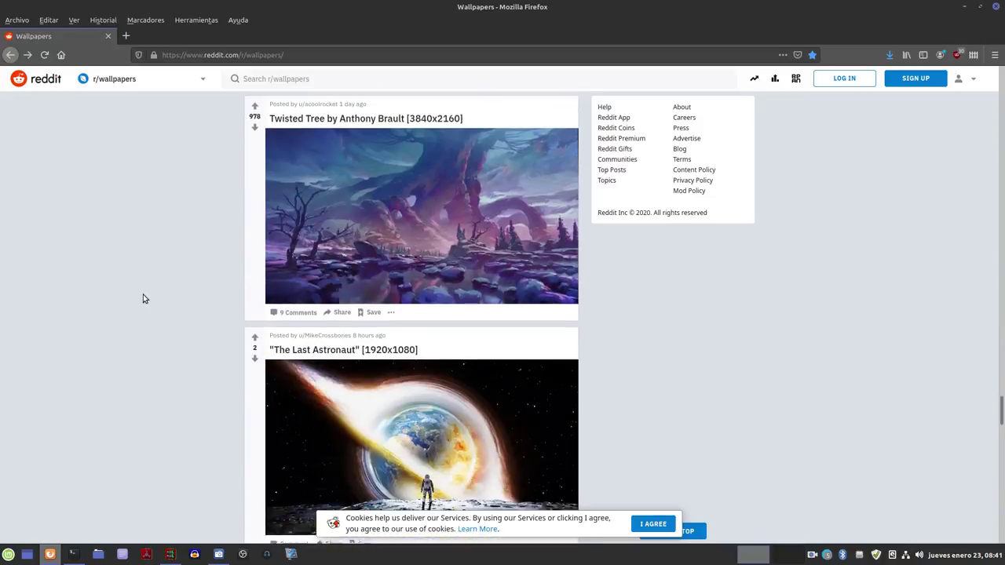
scroll(141, 298, "down", 12)
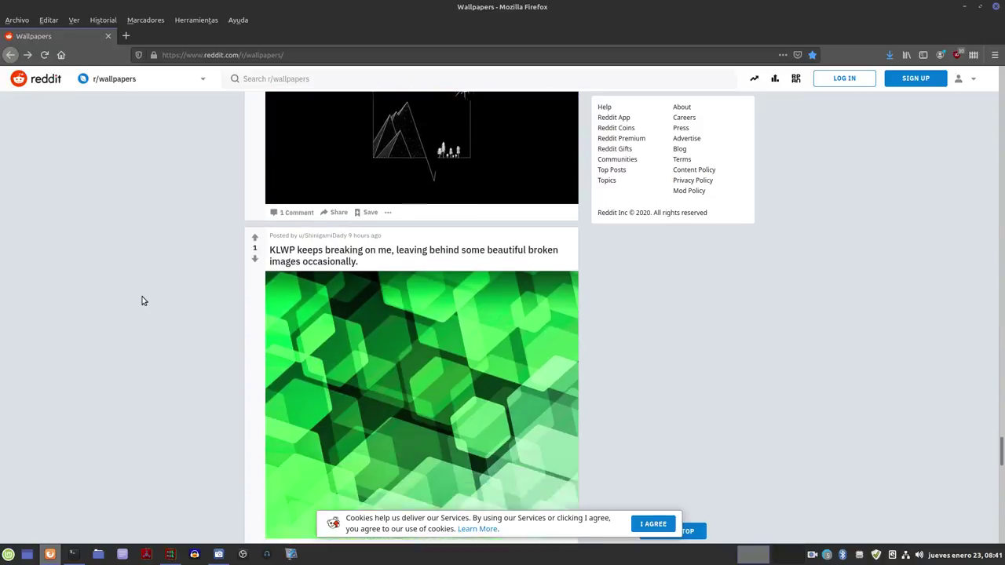
scroll(136, 301, "down", 12)
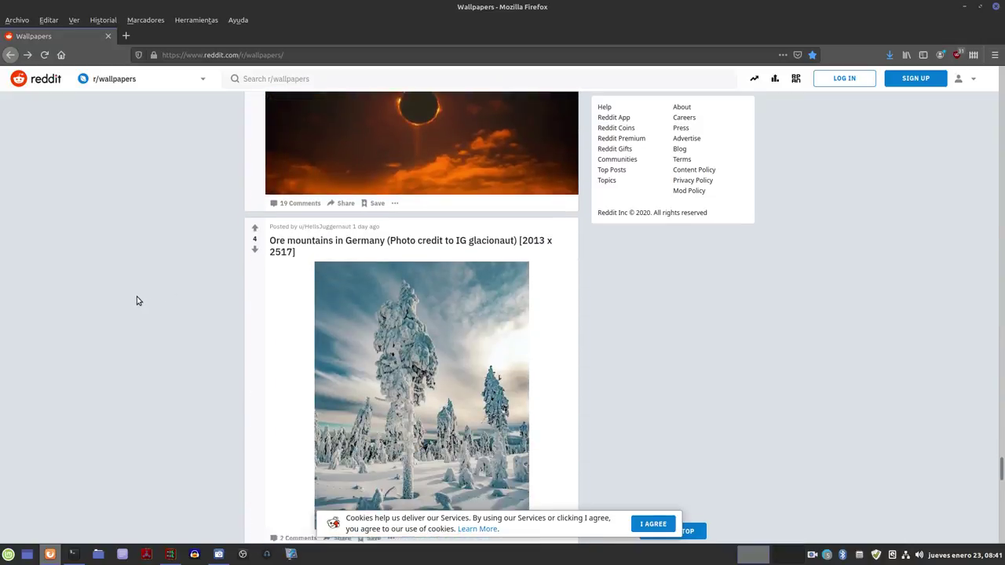
scroll(134, 311, "down", 6)
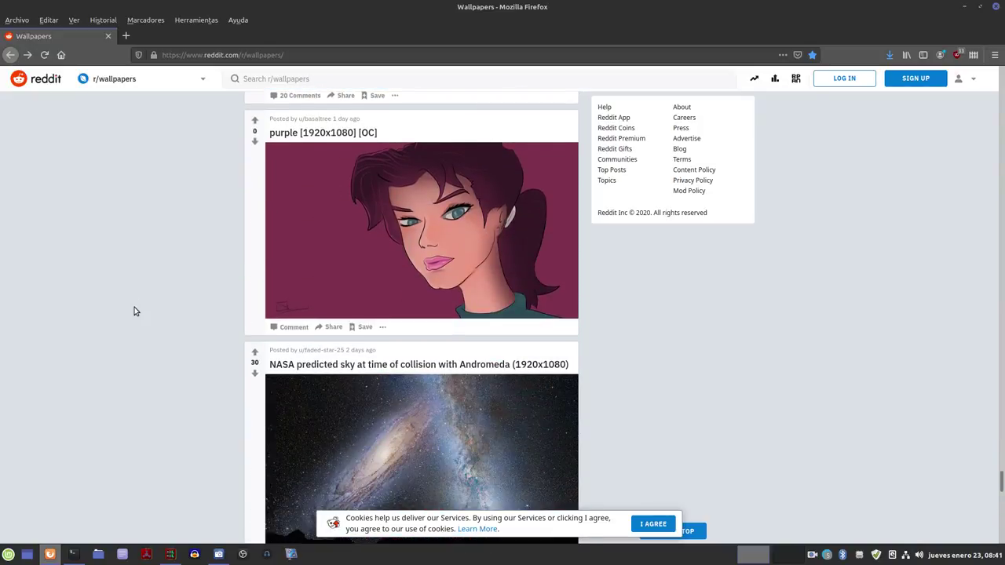
scroll(295, 280, "up", 3)
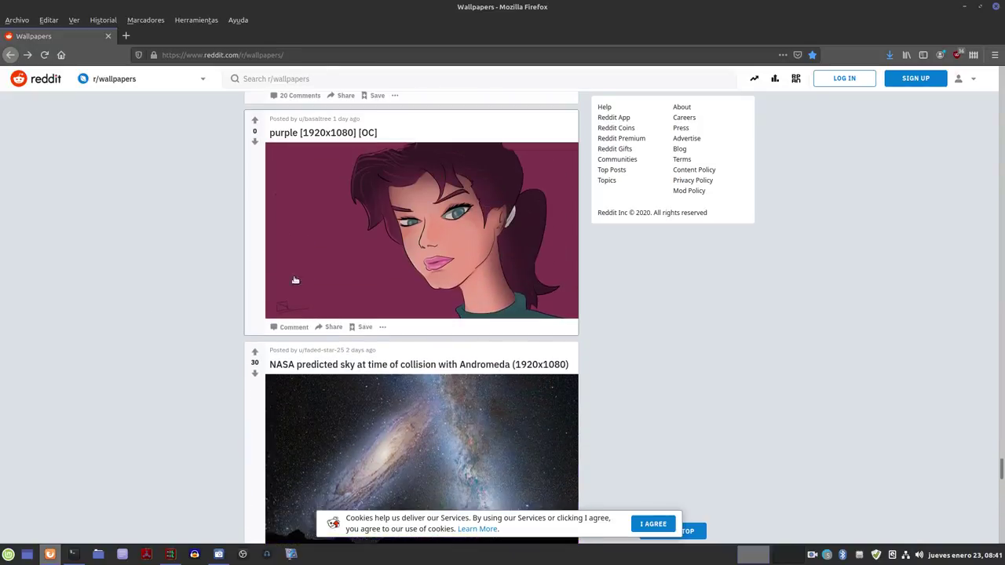
left_click(340, 251)
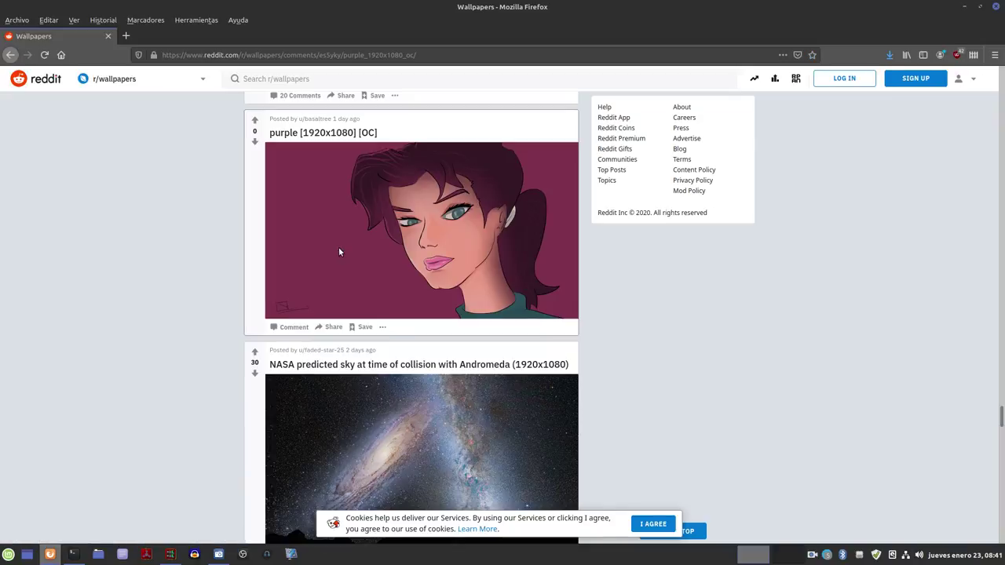
left_click(375, 258)
- Save the full purple portrait image to the Descargas folder as purple.png
right_click(451, 232)
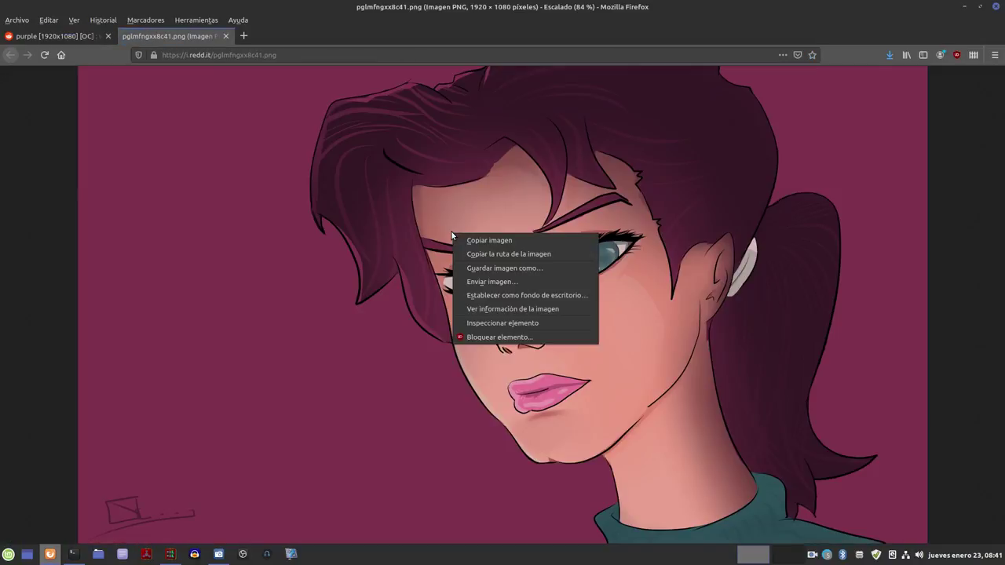
left_click(470, 268)
type("pu")
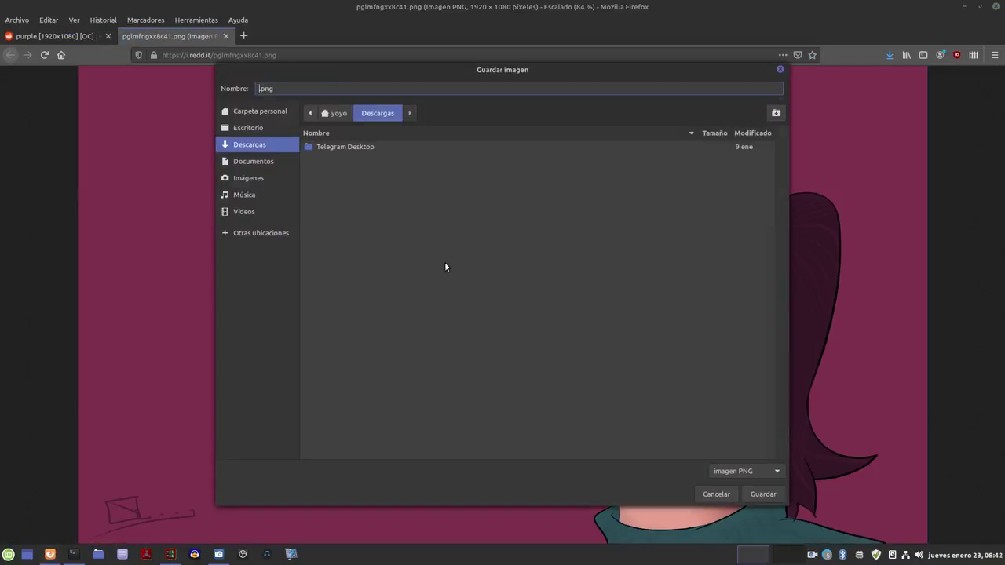
type("rple")
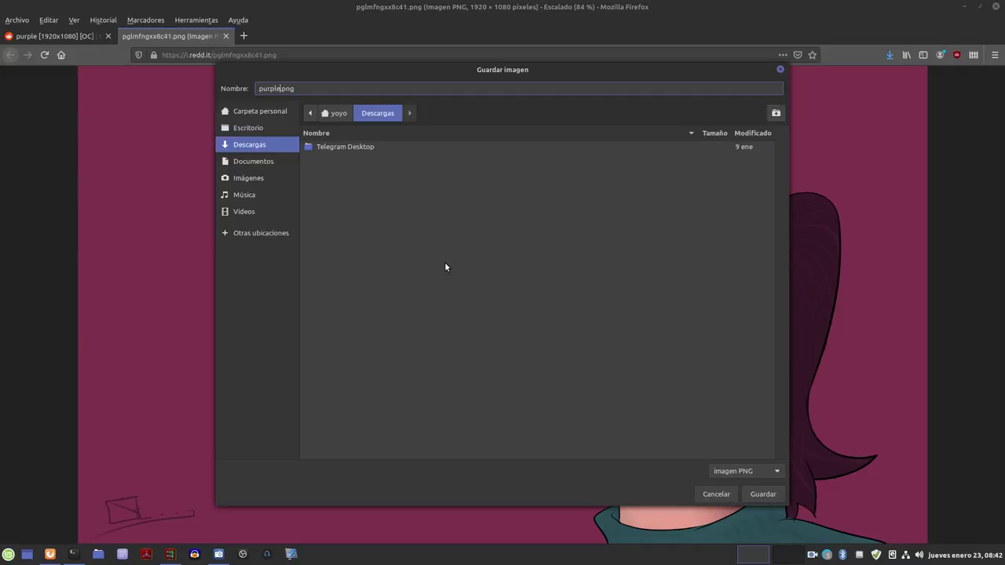
left_click(761, 494)
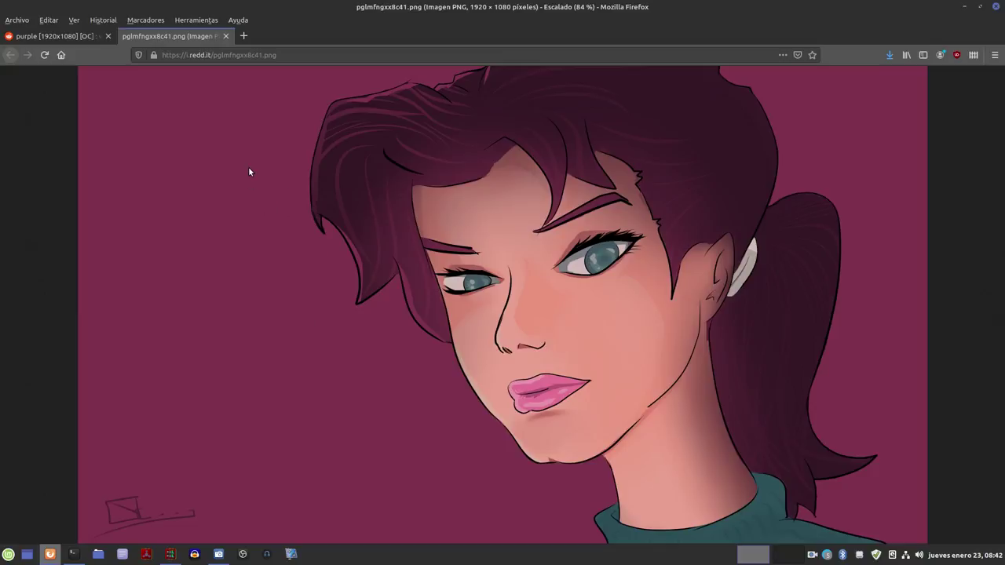
- Close the purple image, return to the wallpapers feed and look through further posts
left_click(226, 36)
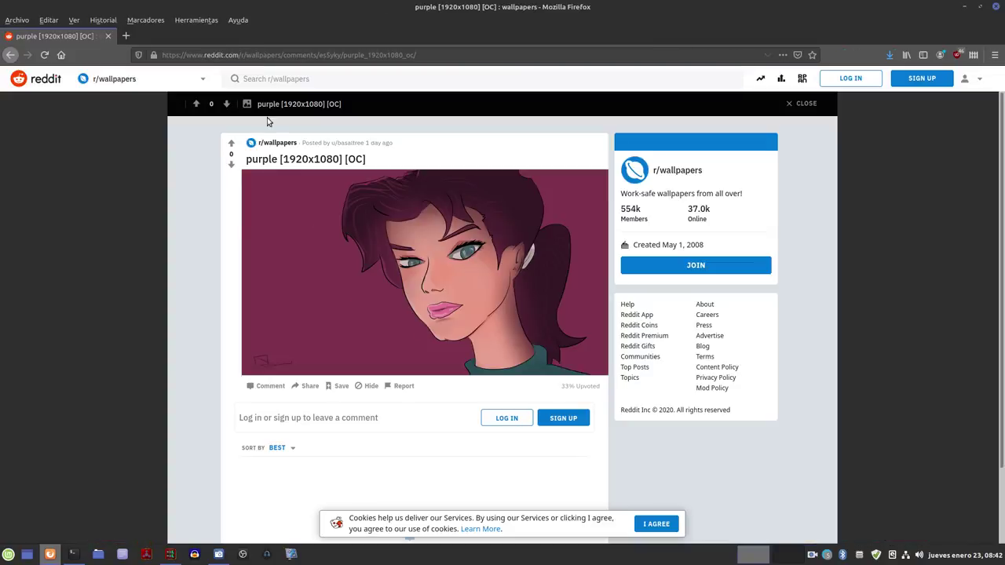
key("Escape")
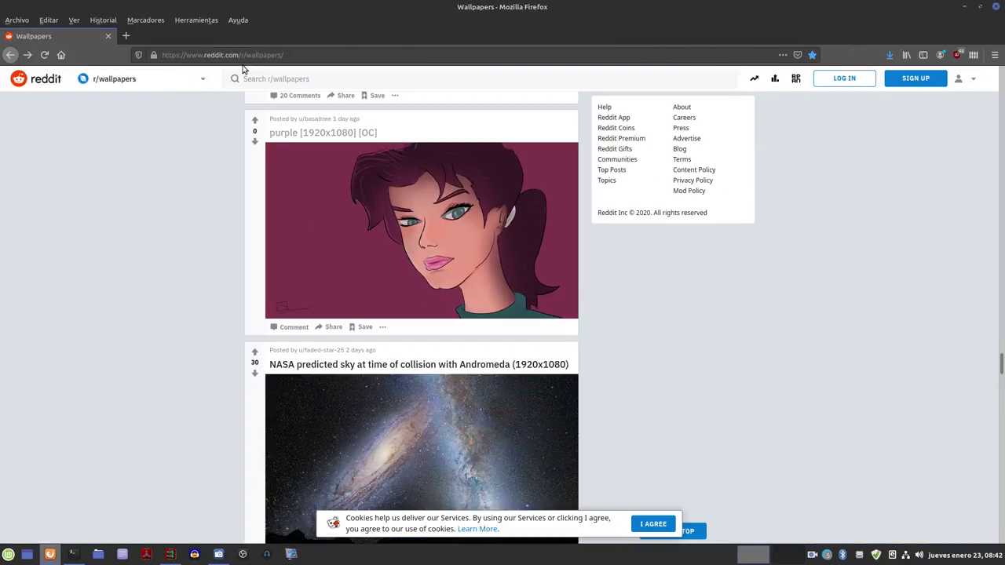
scroll(322, 284, "down", 5)
scroll(318, 282, "down", 3)
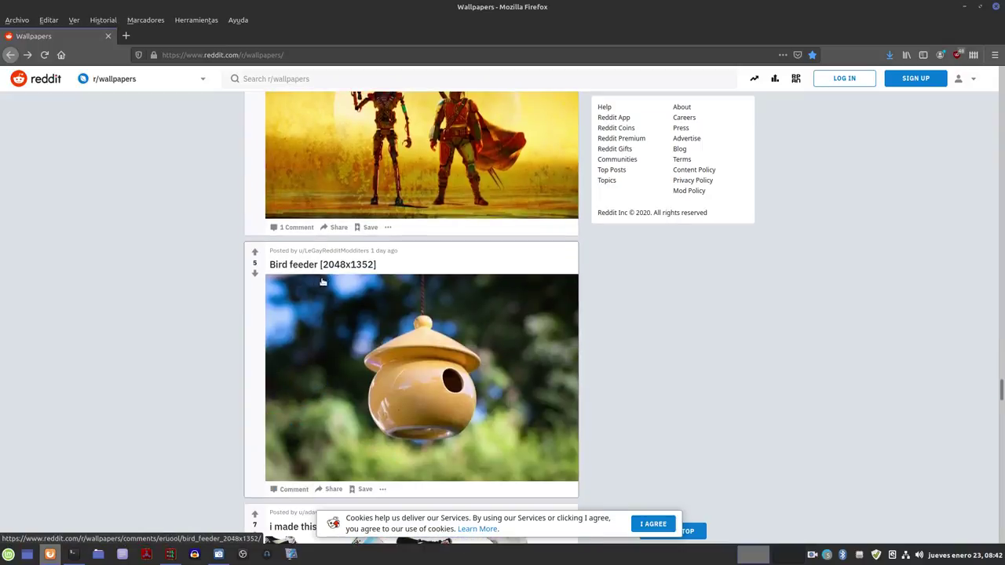
scroll(359, 306, "down", 10)
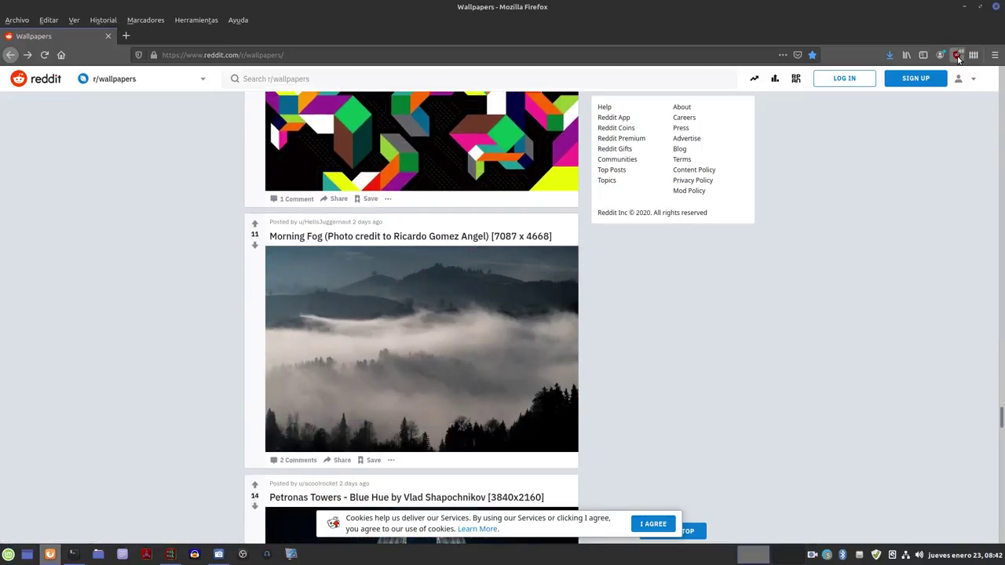
- Minimize Firefox and create a folder named Walls inside the Imágenes folder of the home directory
left_click(965, 7)
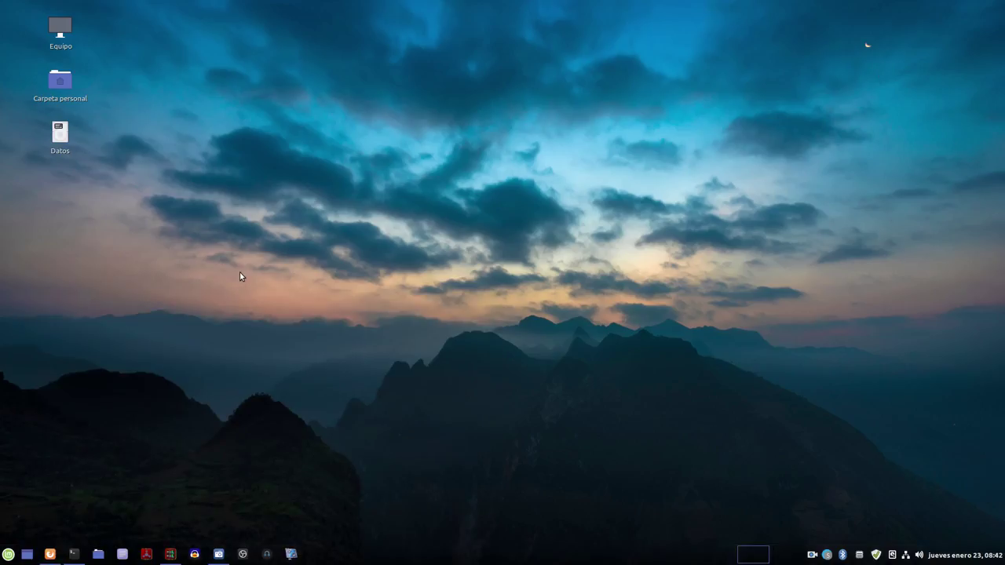
double_click(73, 88)
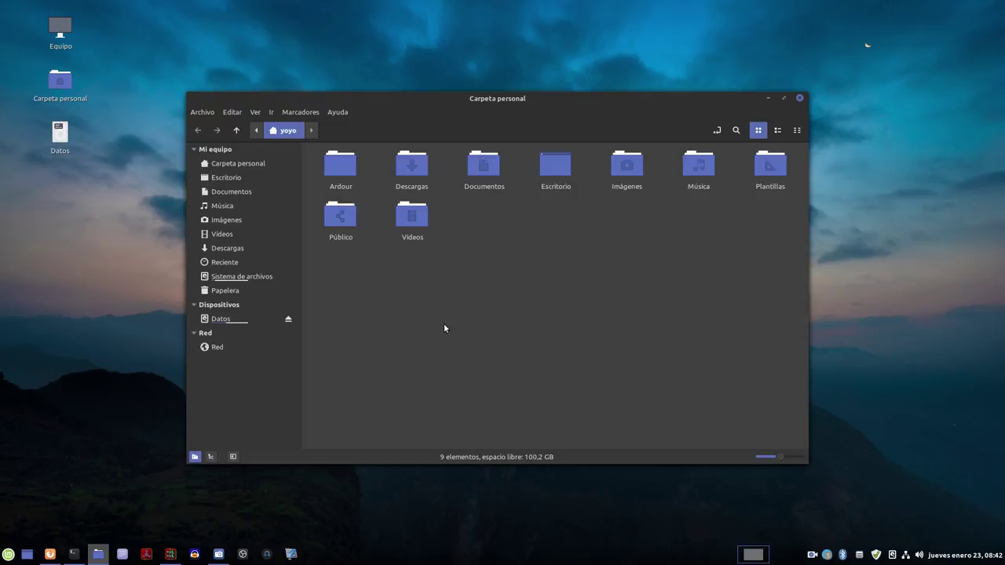
double_click(626, 169)
right_click(463, 236)
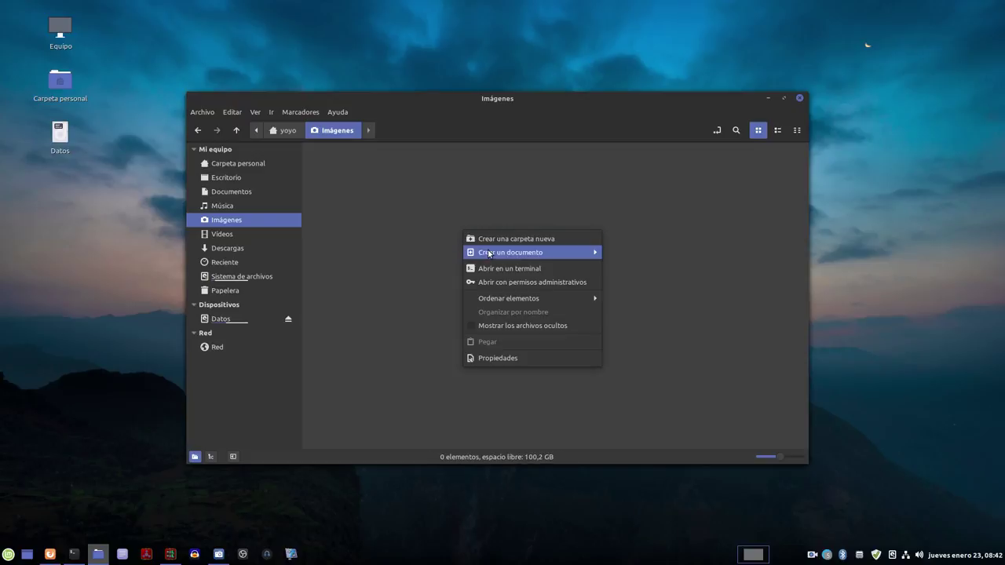
left_click(494, 239)
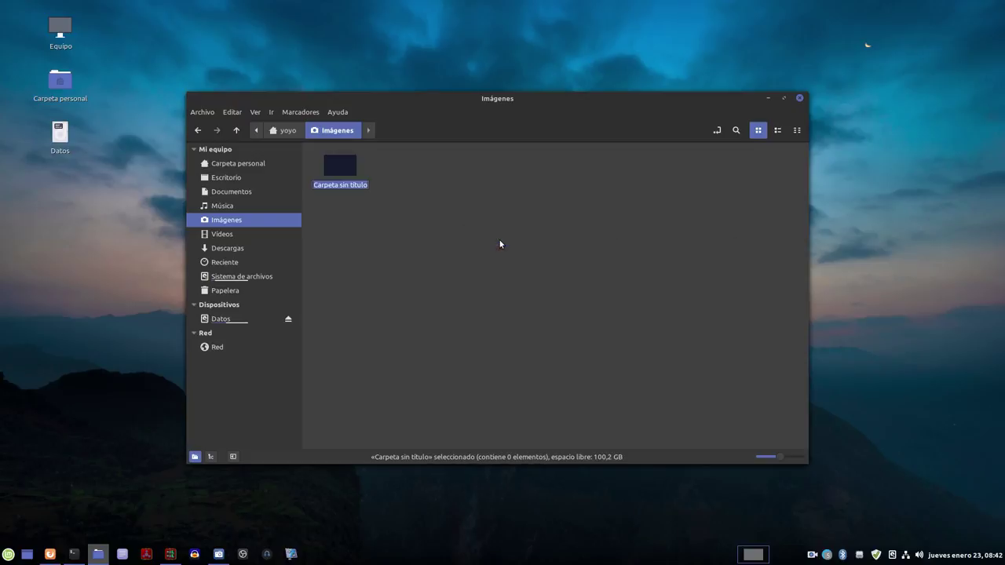
type("Walls")
key("Return")
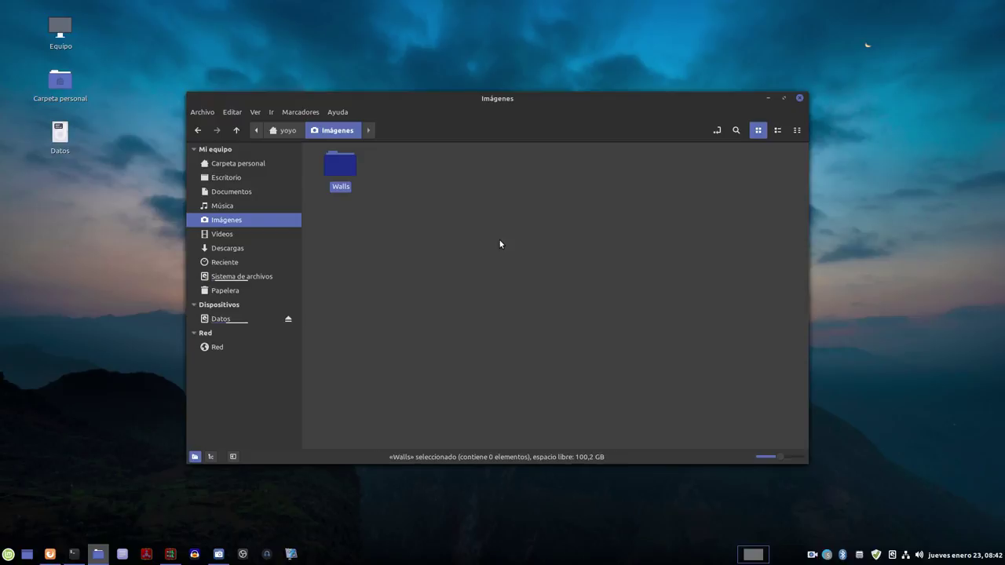
left_click(426, 293)
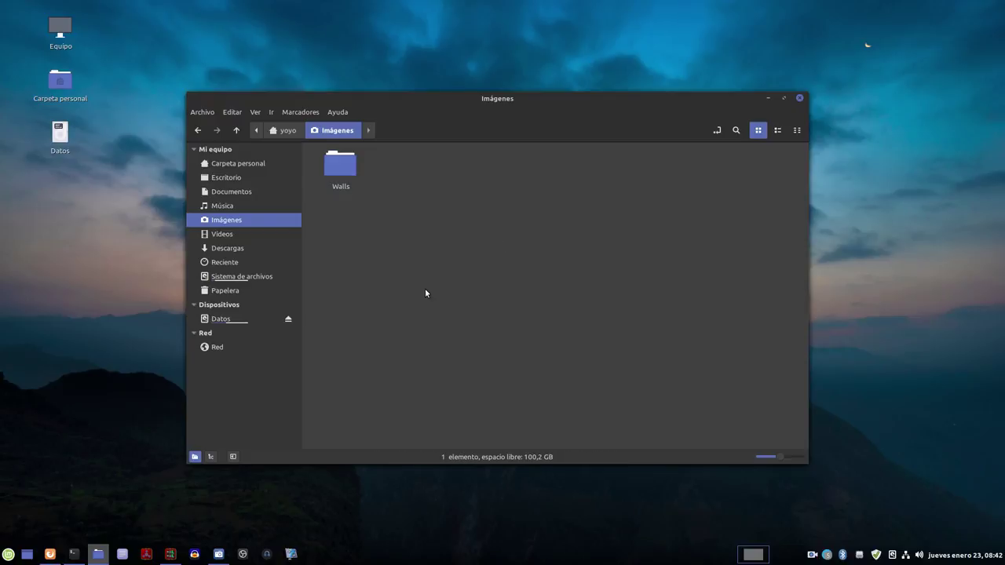
- Open the Walls folder, then shrink its window and move it away from the desktop icons
double_click(333, 167)
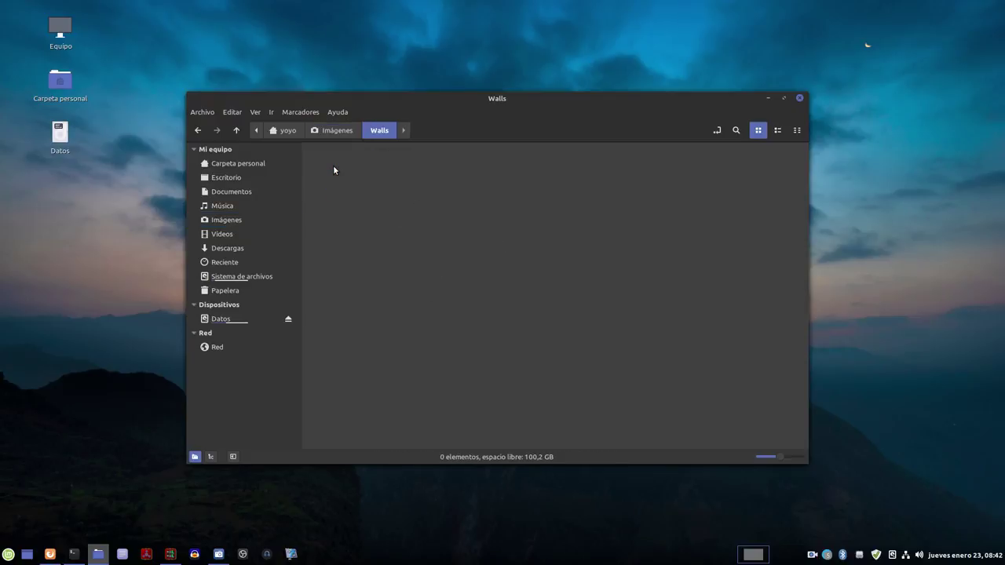
left_click_drag(495, 118, 522, 99)
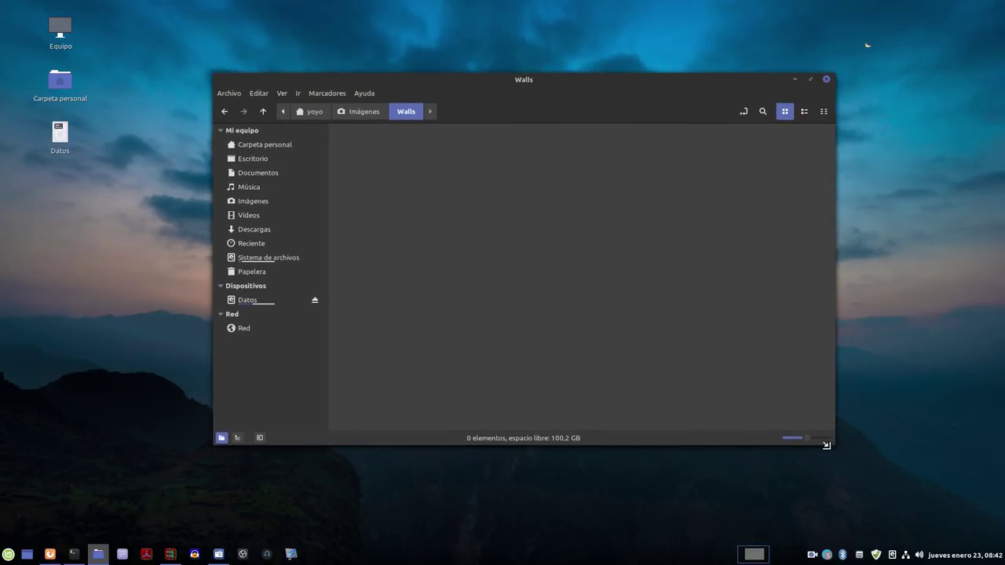
left_click_drag(827, 442, 723, 392)
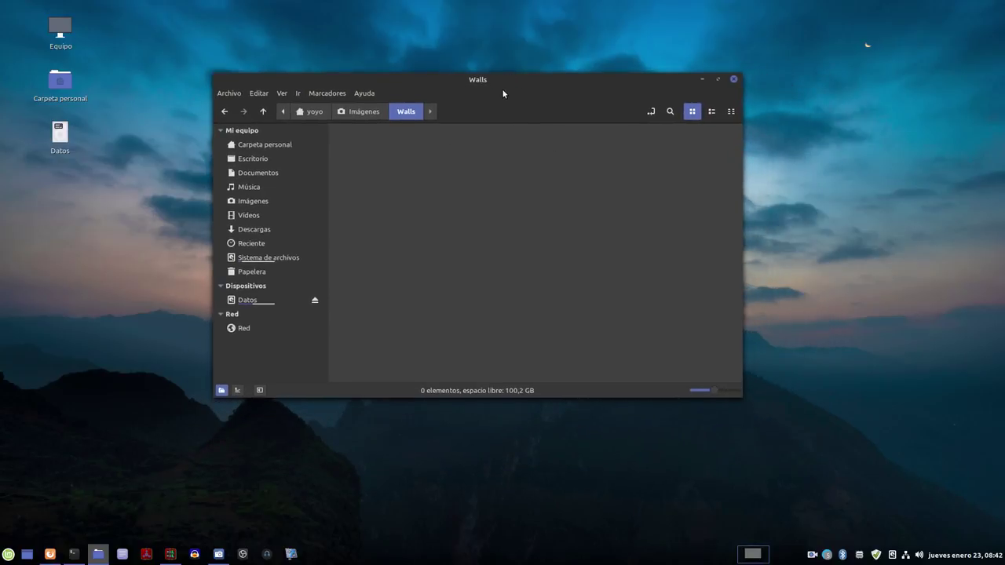
left_click_drag(503, 92, 647, 162)
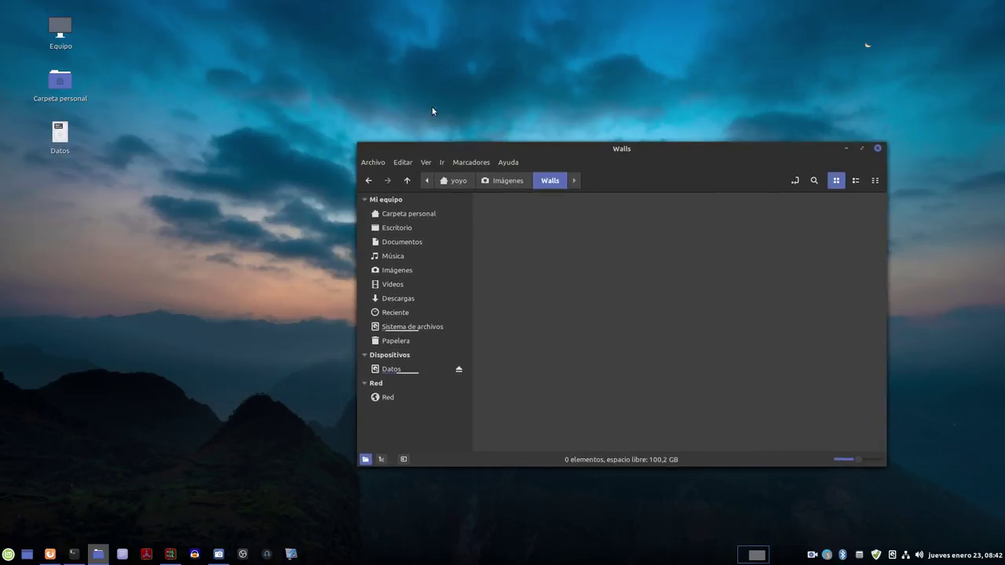
- Open the Descargas folder in a second file manager window and arrange it and the Walls window so both contents are accessible
left_click(67, 83)
double_click(67, 83)
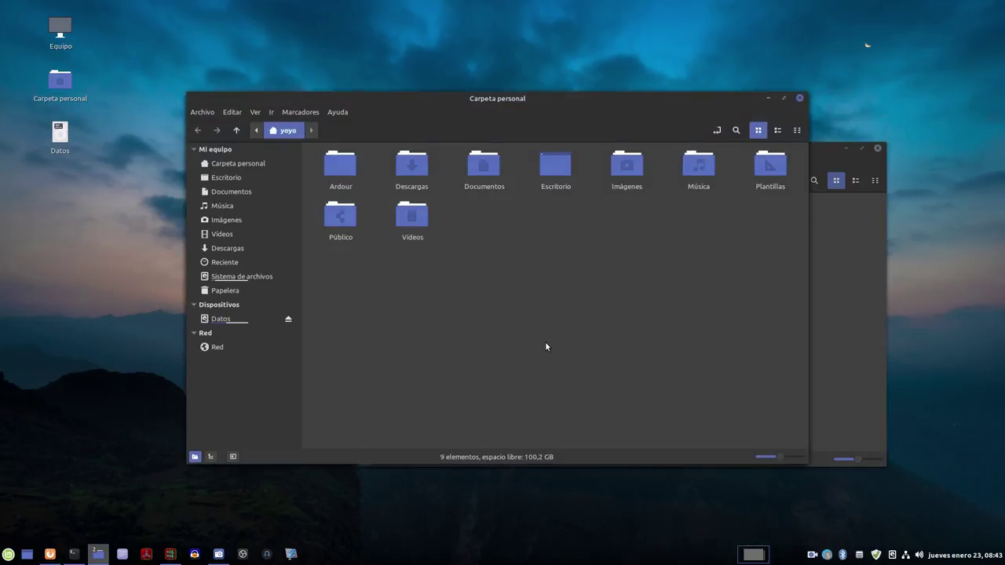
double_click(411, 165)
left_click_drag(628, 110, 464, 59)
left_click(660, 194)
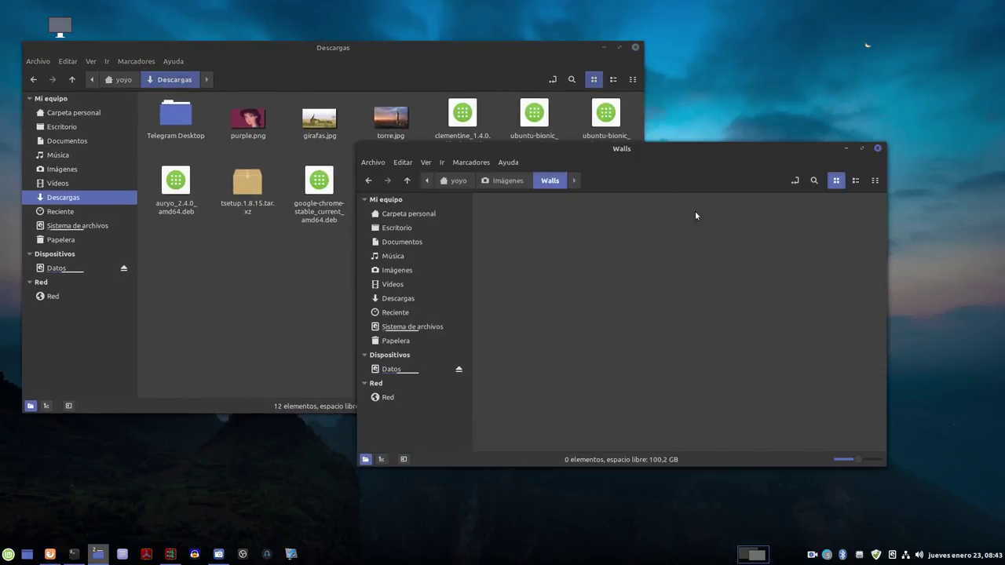
left_click_drag(641, 155, 687, 210)
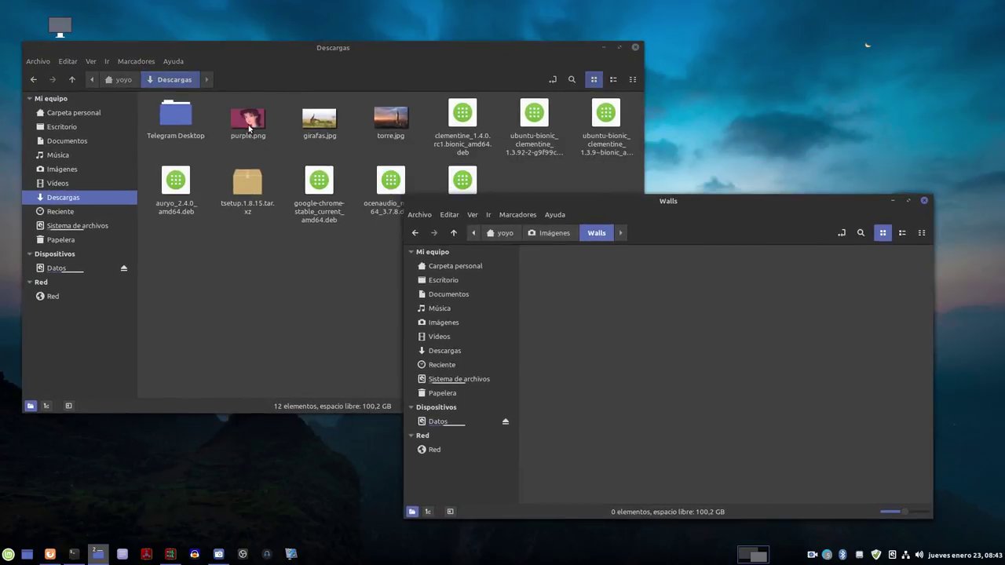
- Move purple.png, girafas.jpg and torre.jpg from the Descargas folder into the Walls folder and check each image there
left_click_drag(426, 119, 231, 121)
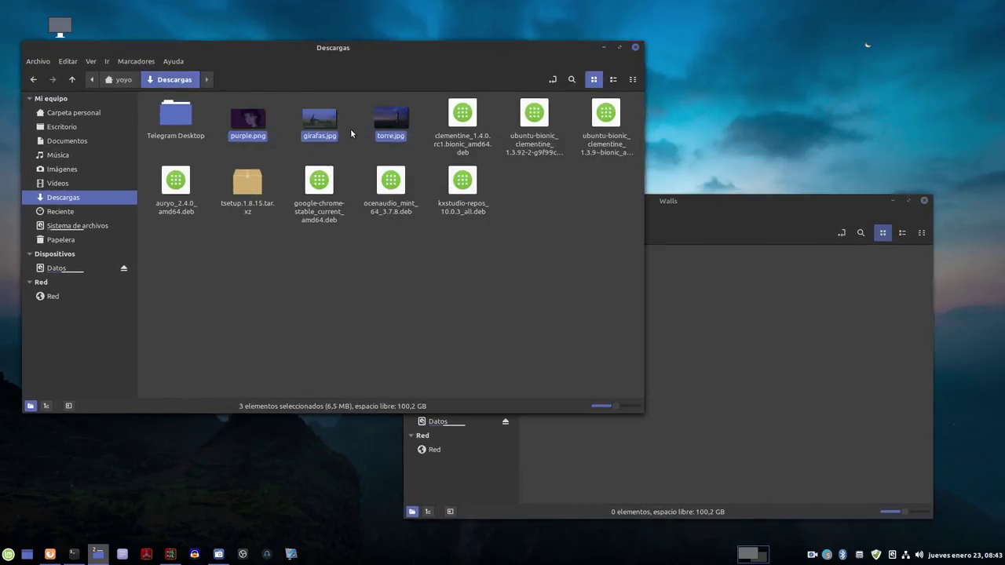
left_click_drag(390, 117, 741, 362)
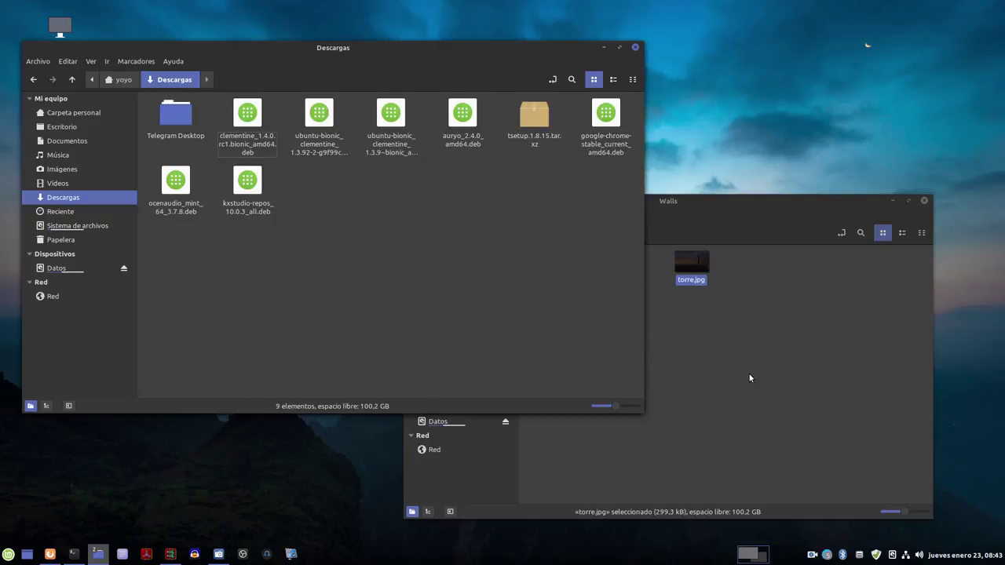
left_click(749, 375)
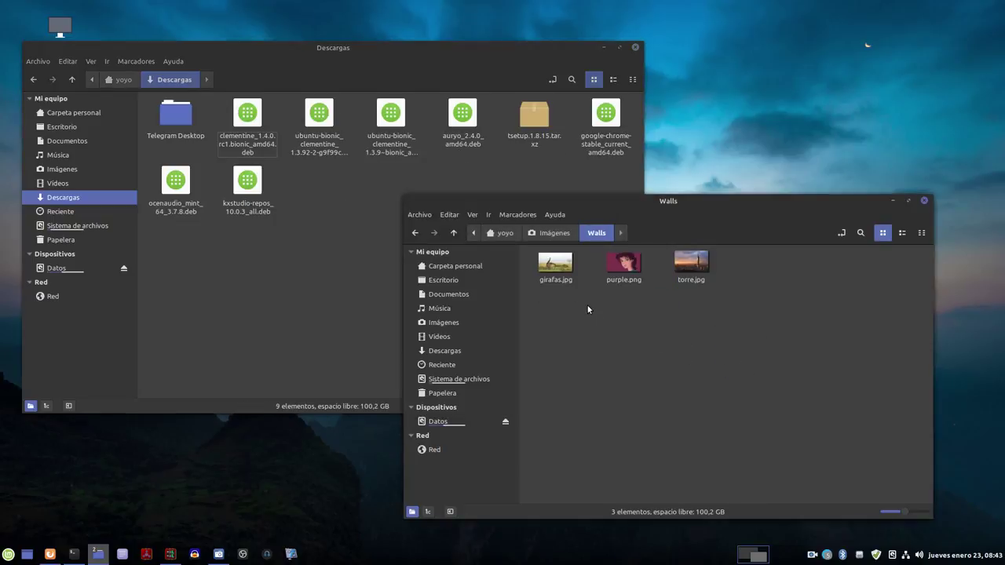
left_click(554, 264)
left_click(623, 264)
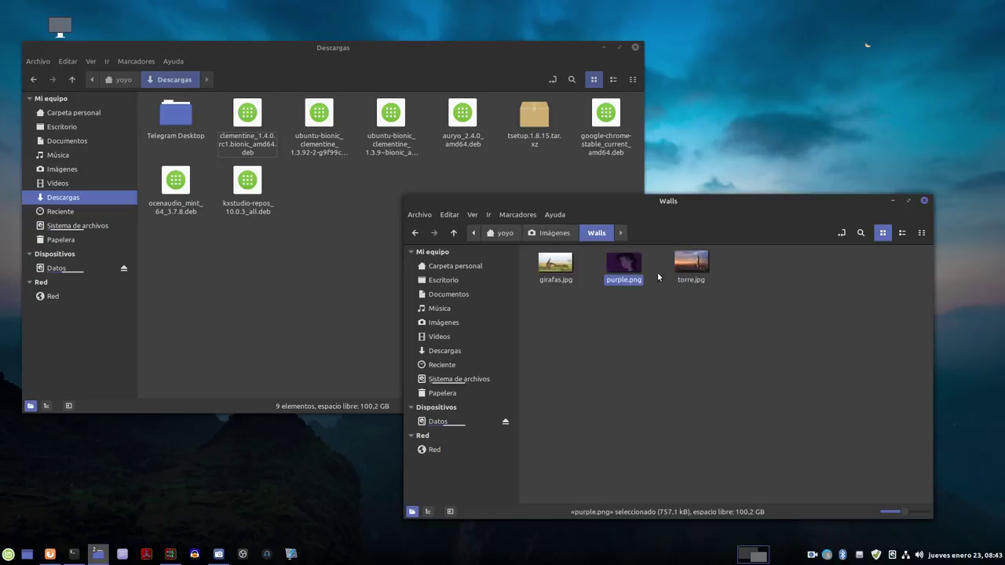
left_click(690, 264)
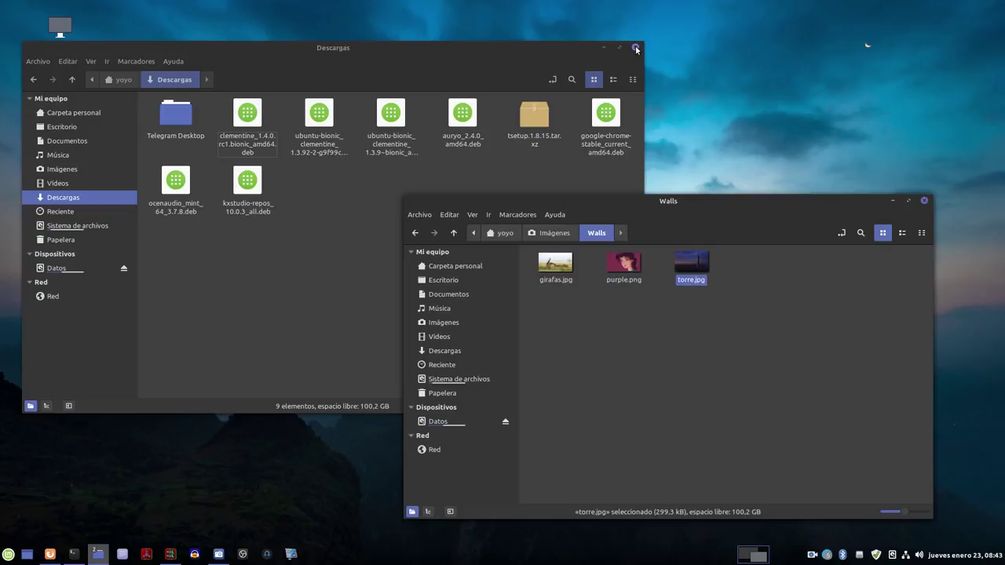
- Close the Descargas and Walls file manager windows to clear the desktop
left_click(636, 48)
left_click(625, 347)
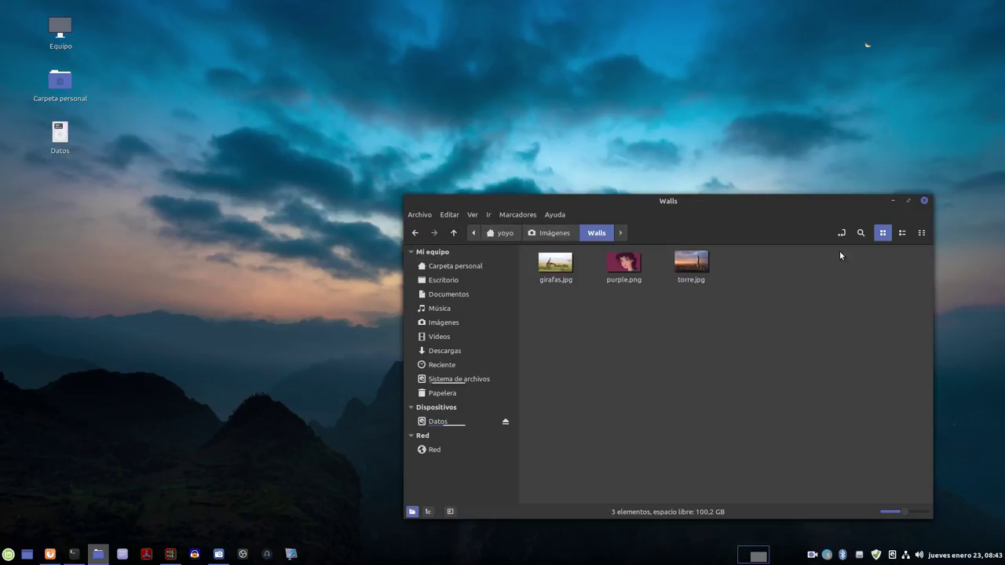
left_click(925, 200)
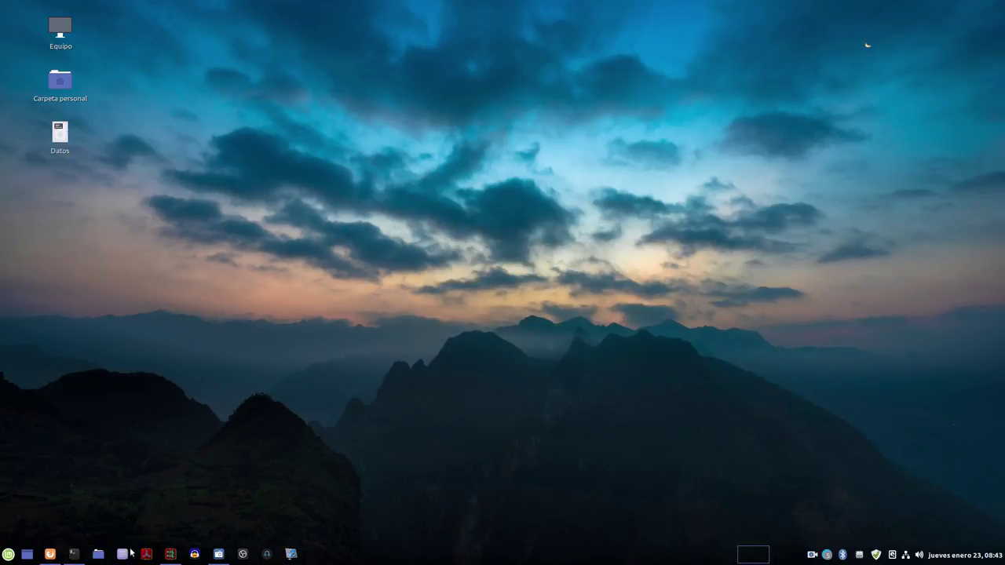
- Open the Fondos section of the system settings and reposition its window on the desktop
left_click(5, 555)
left_click(27, 313)
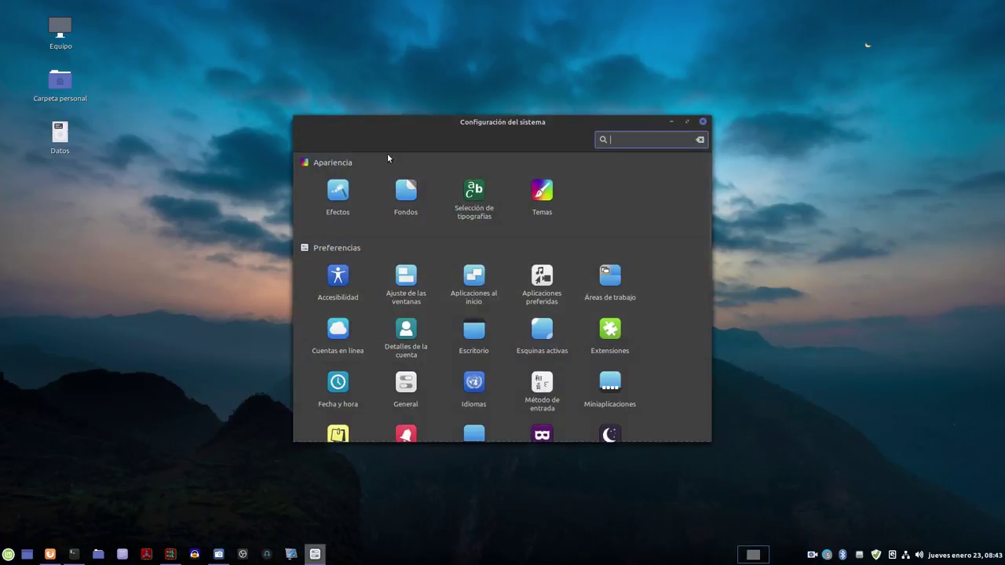
left_click_drag(482, 128, 447, 100)
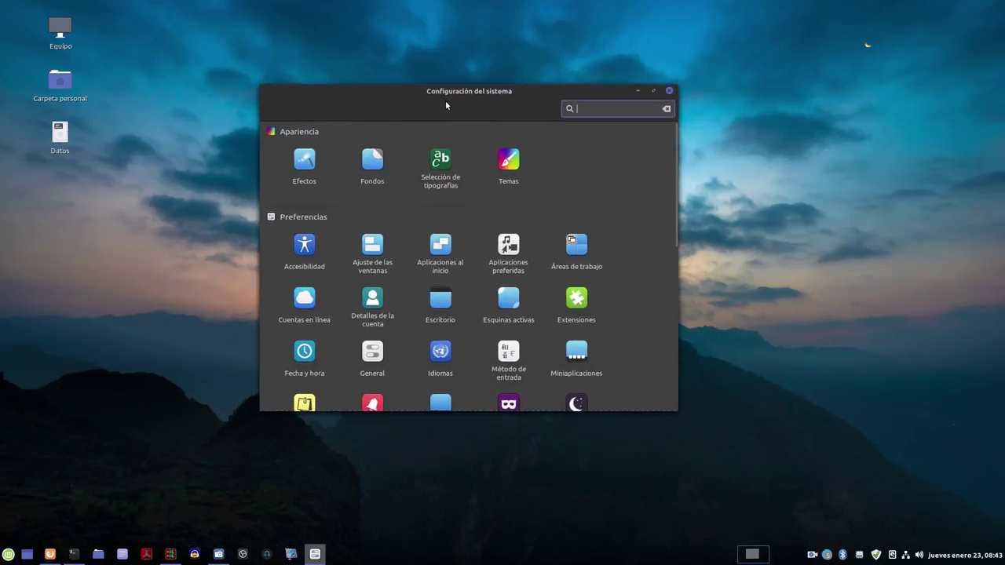
left_click(365, 167)
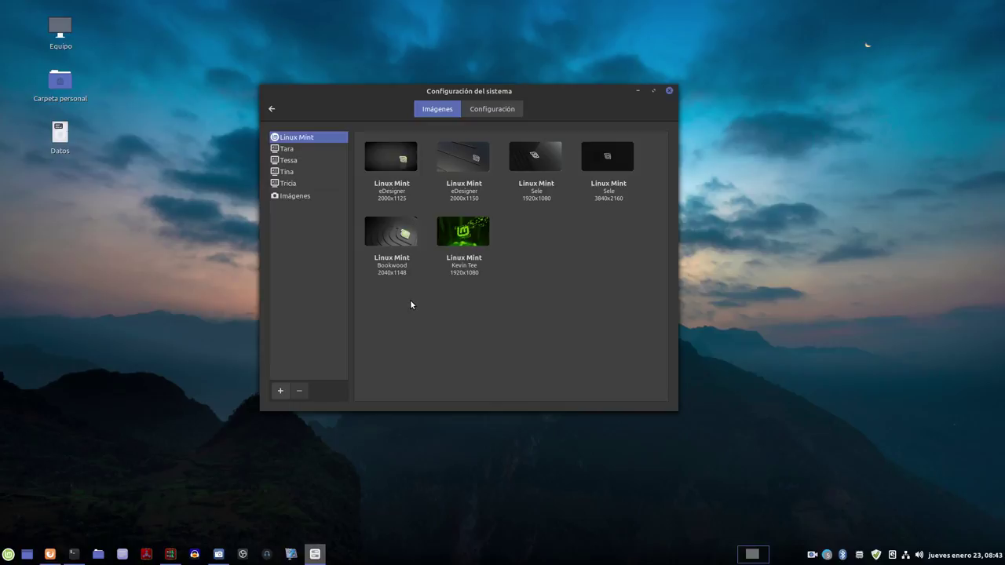
left_click_drag(525, 92, 562, 91)
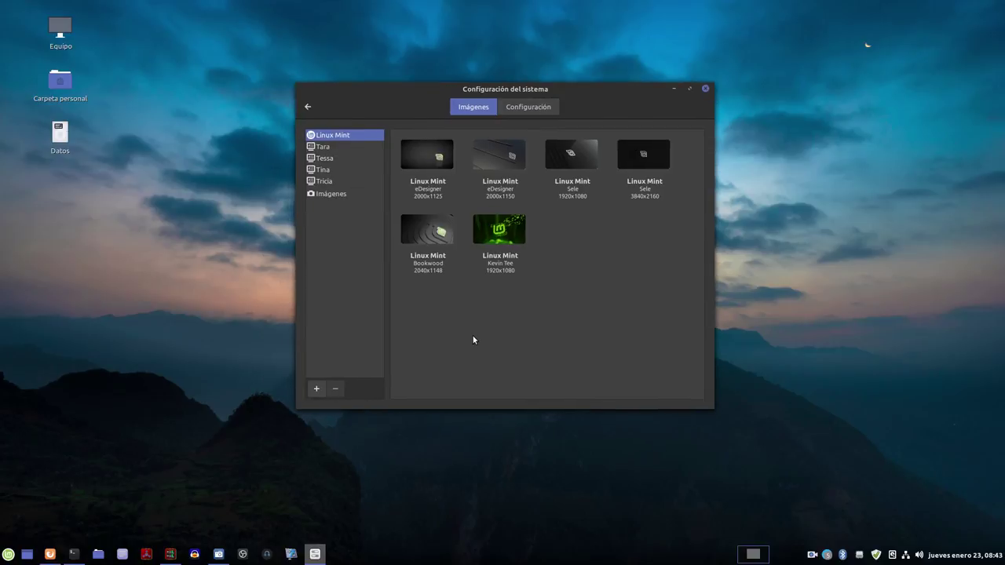
left_click(308, 106)
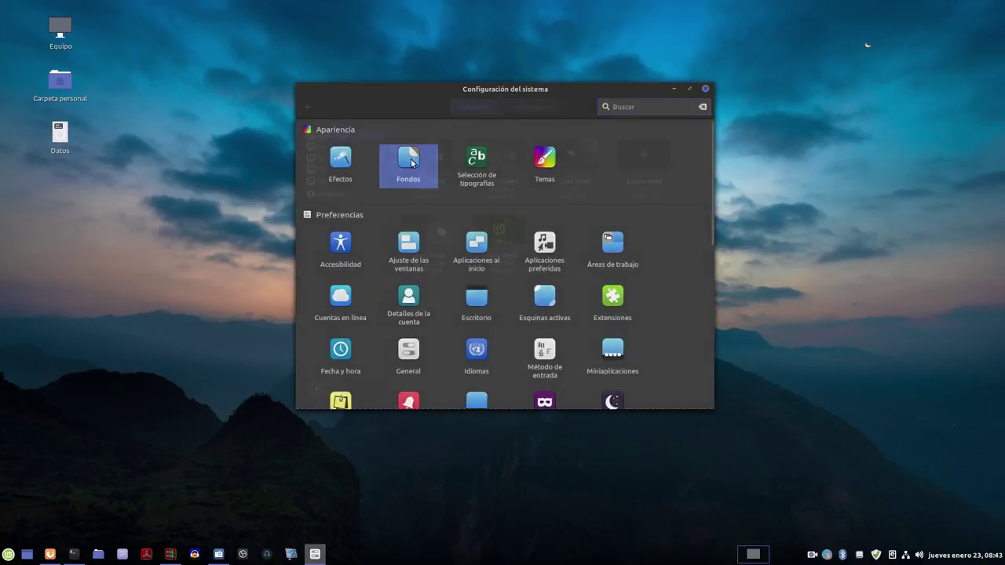
left_click(412, 163)
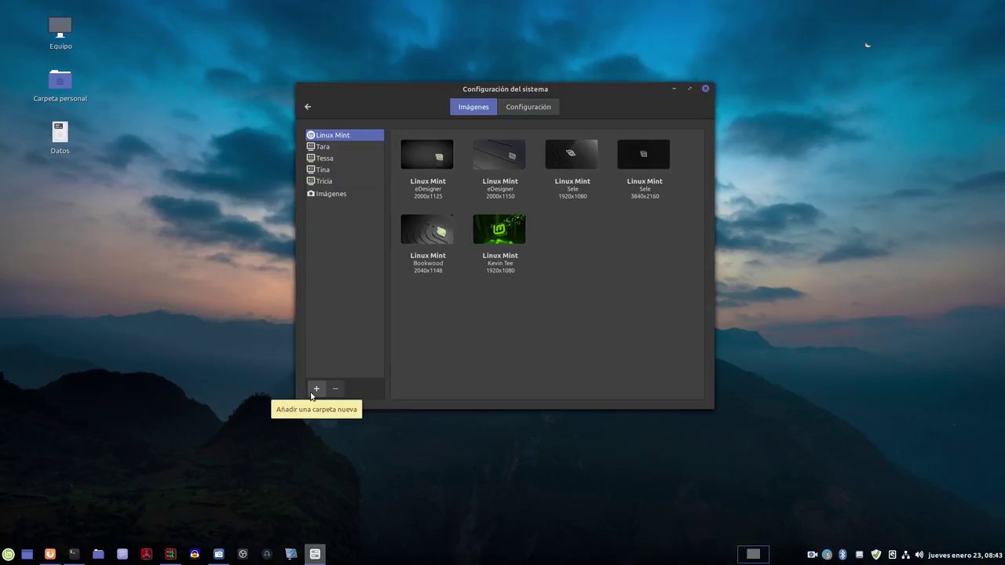
- Add the Walls folder inside Imágenes as a background source and show its images
left_click(315, 389)
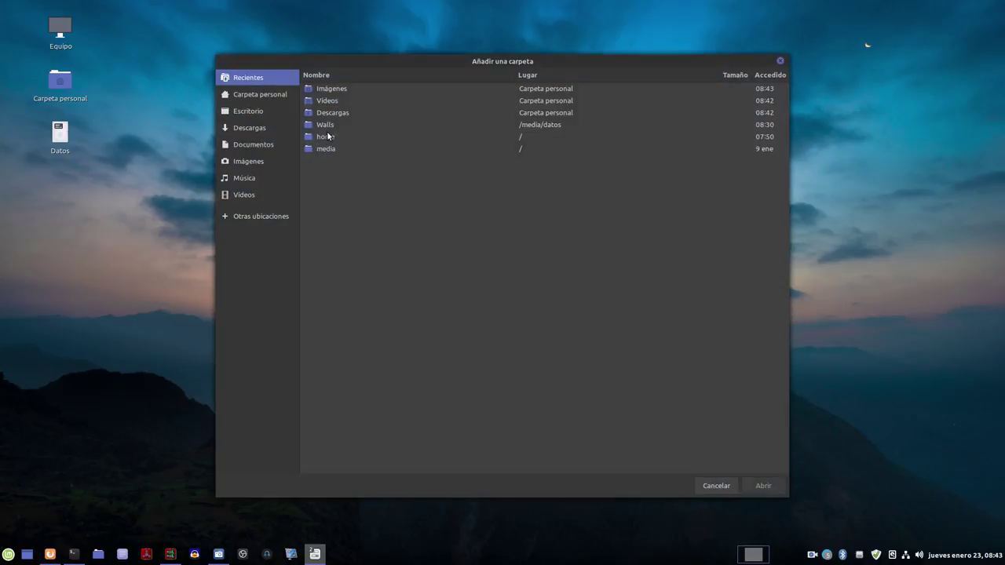
left_click(329, 92)
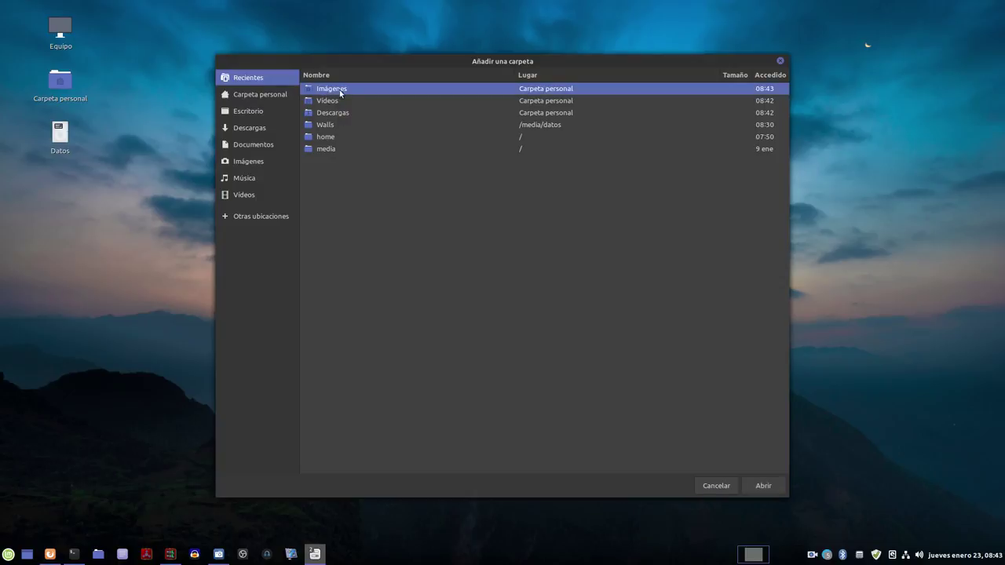
double_click(335, 90)
left_click(325, 115)
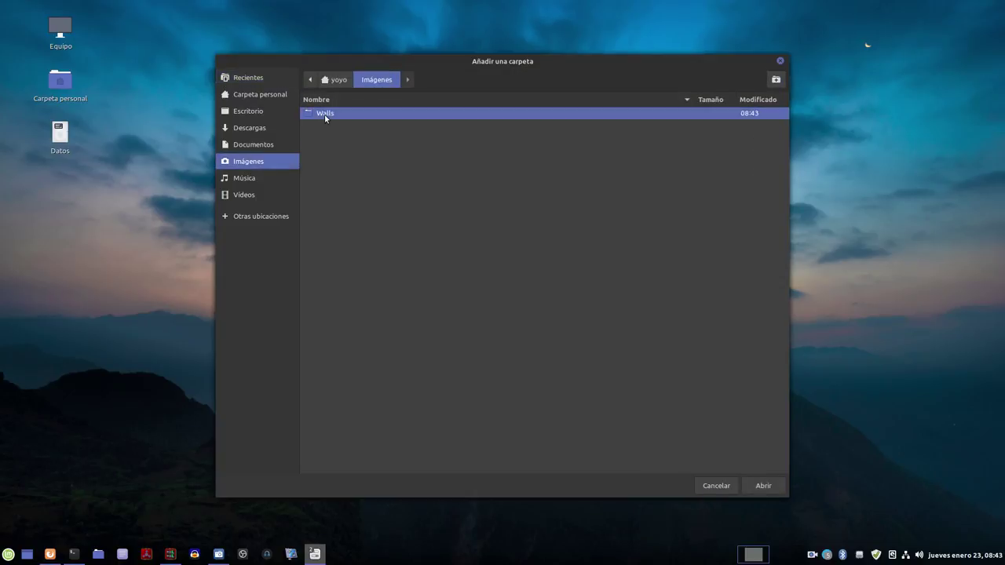
left_click(761, 484)
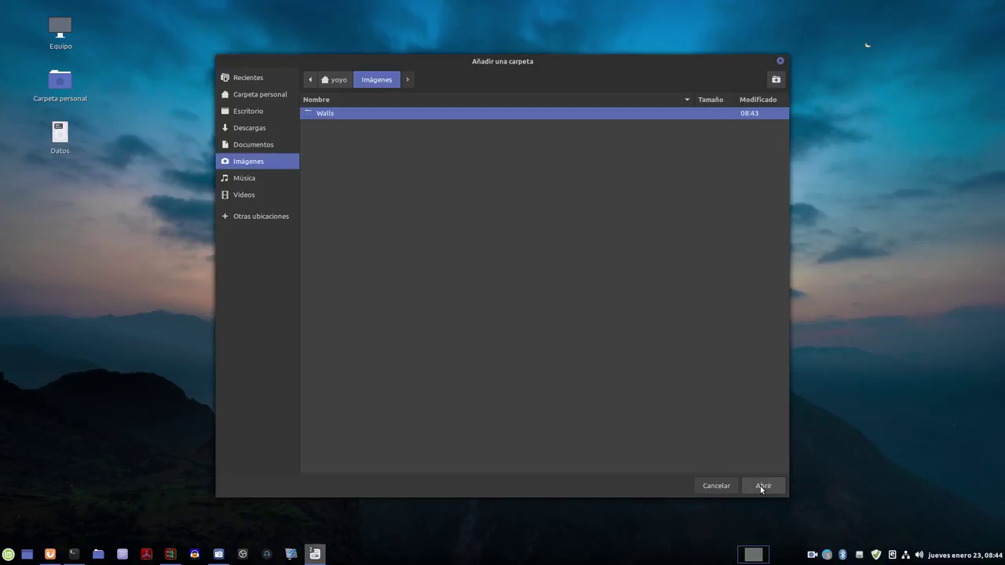
left_click(323, 207)
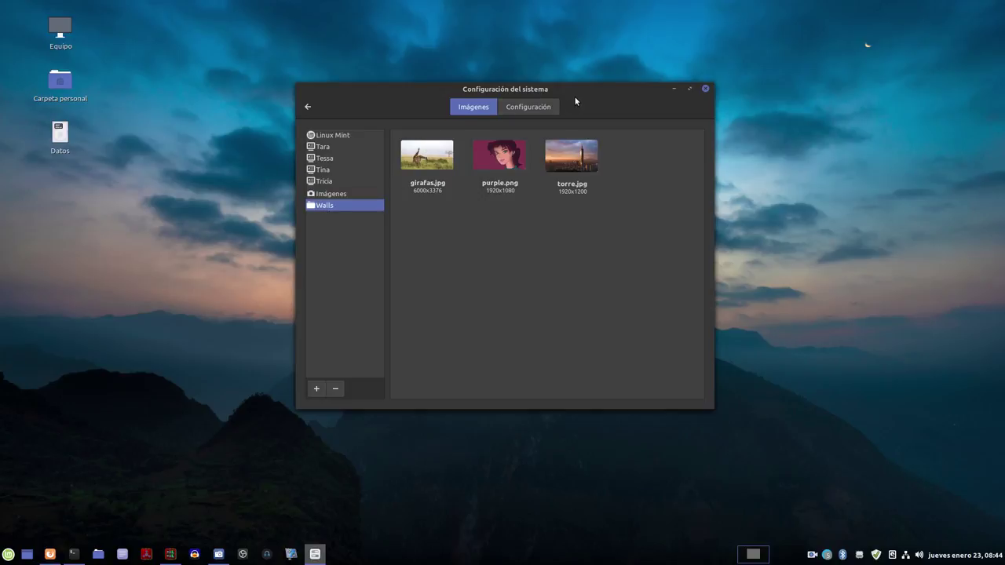
- Try girafas.jpg and torre.jpg in turn as the desktop background, moving the settings window aside to view the picture
left_click_drag(577, 98, 617, 102)
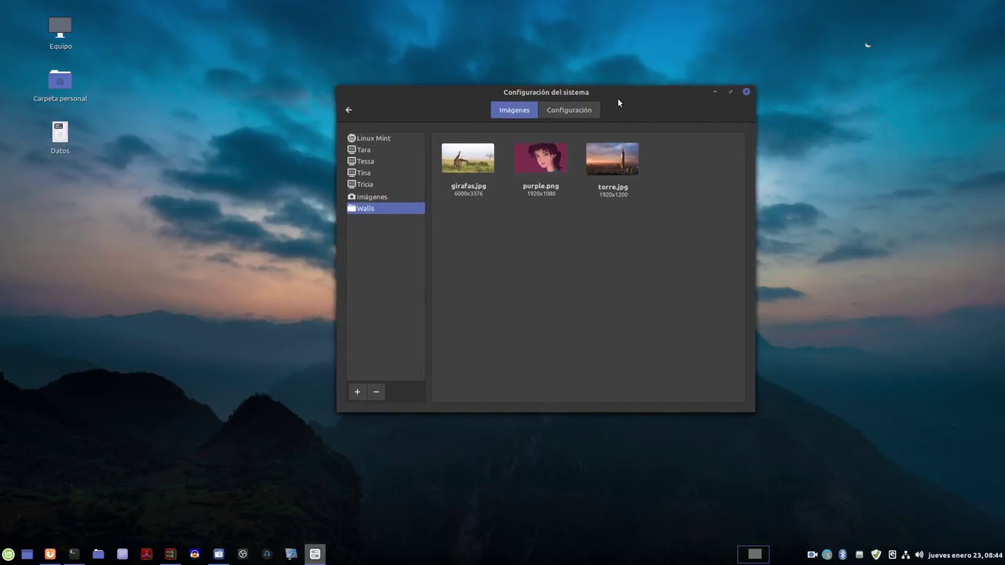
left_click(482, 163)
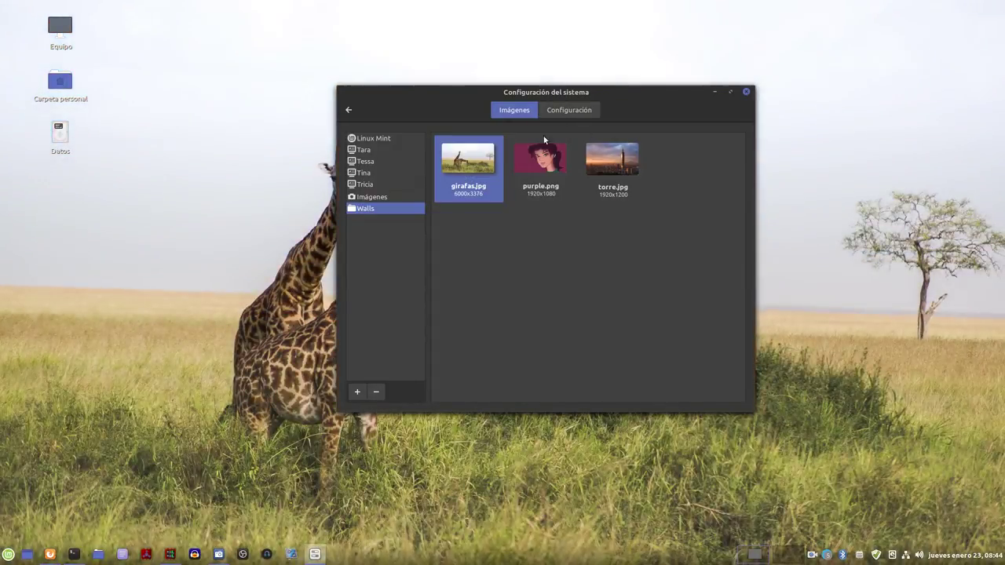
left_click_drag(654, 105, 737, 126)
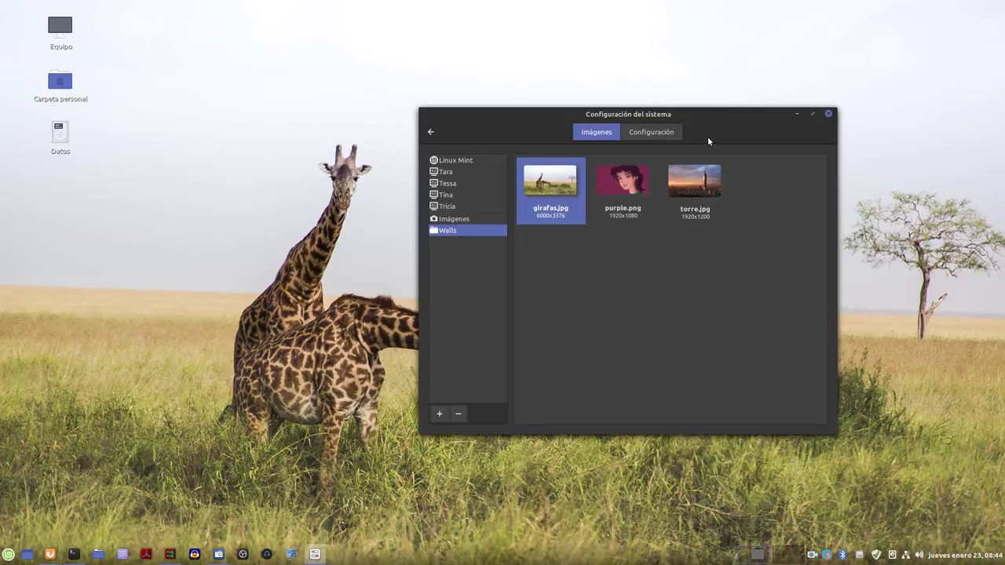
left_click_drag(695, 123, 525, 83)
left_click(520, 128)
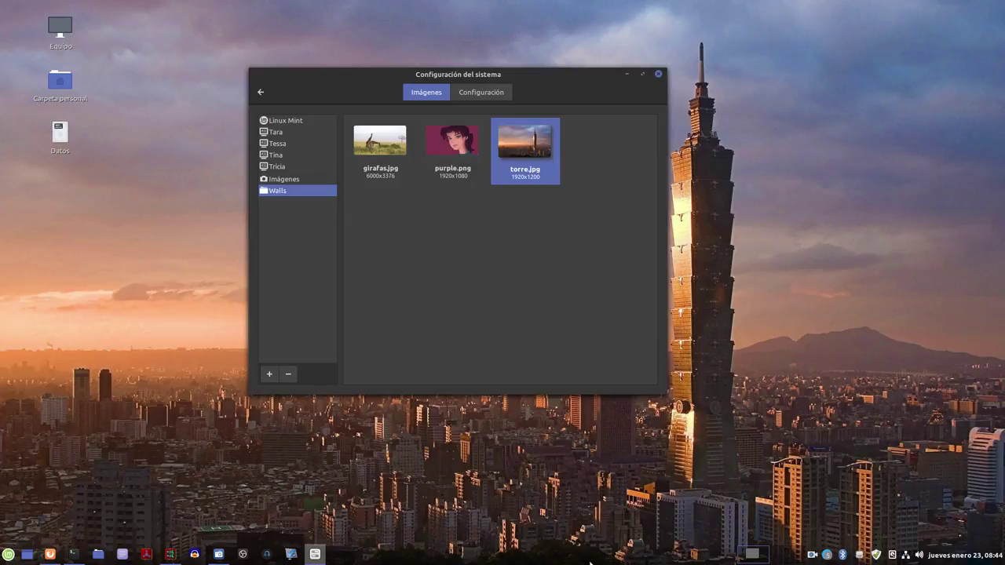
- Set purple.png as the desktop background, view it with the settings window minimized, and compare it with torre.jpg before reapplying it
left_click(455, 152)
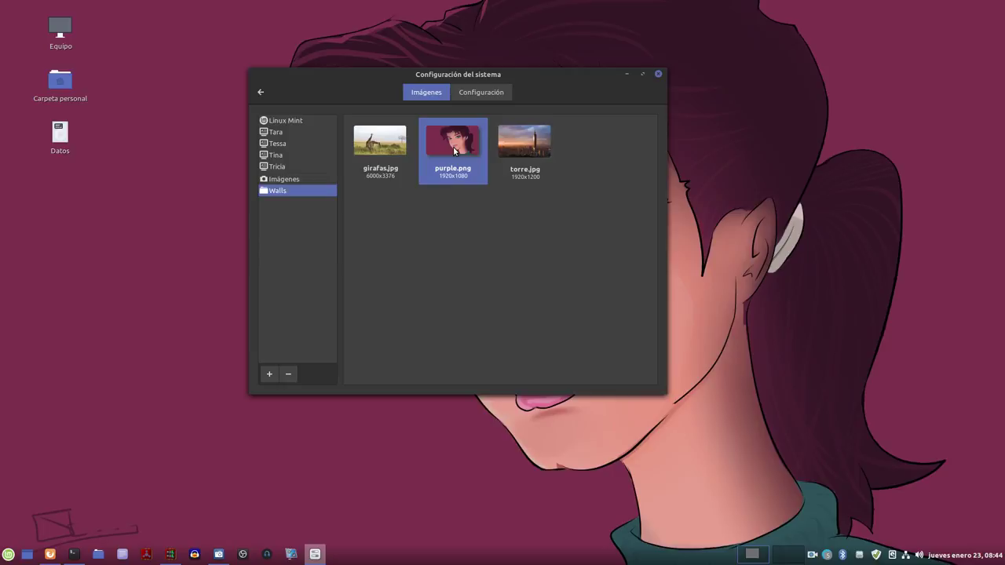
left_click(623, 73)
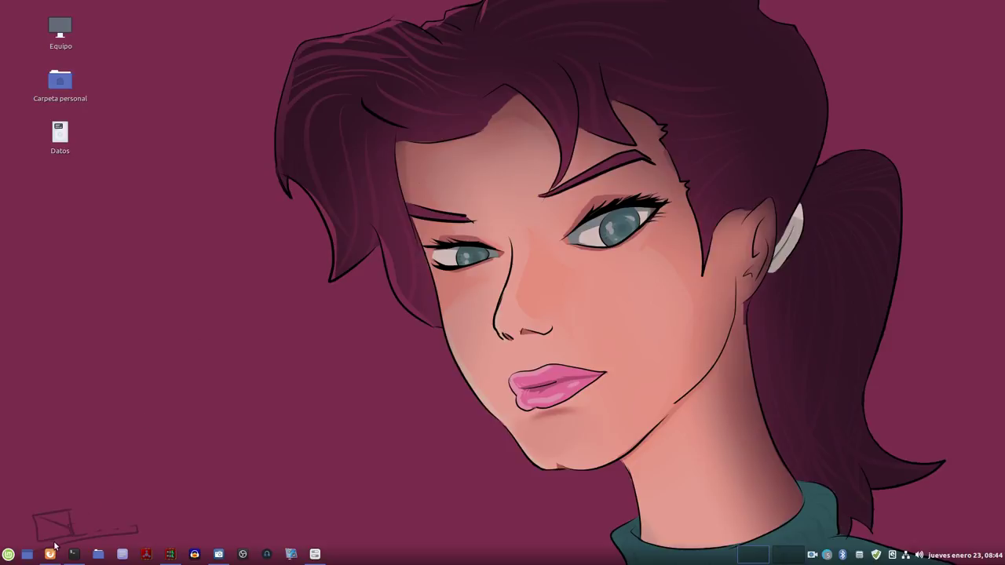
left_click(315, 555)
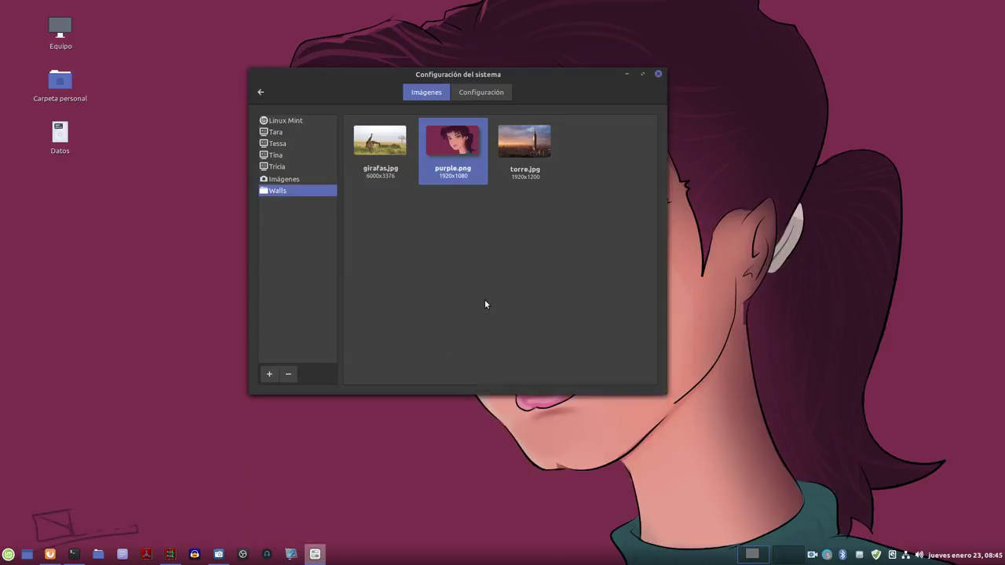
left_click(532, 154)
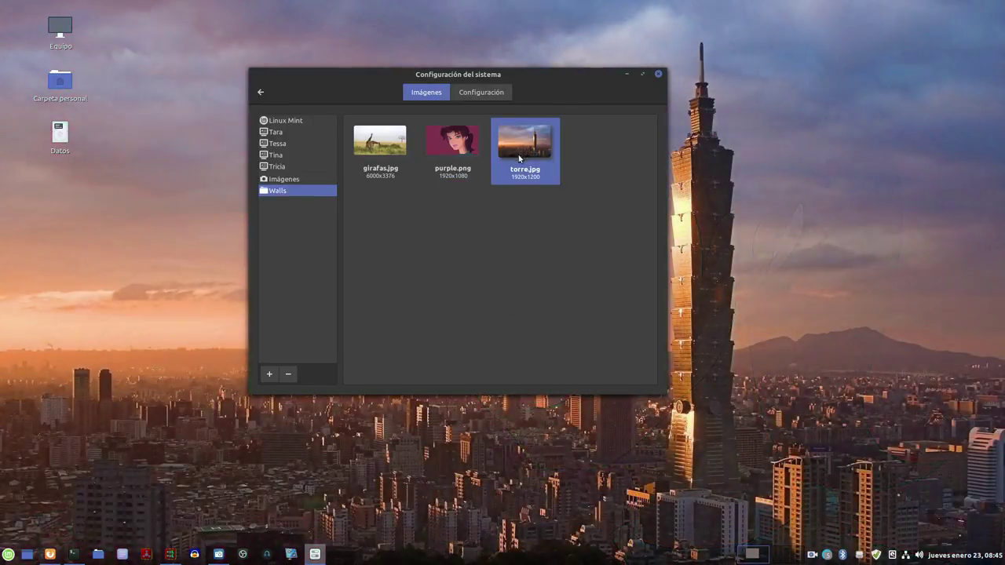
left_click(462, 156)
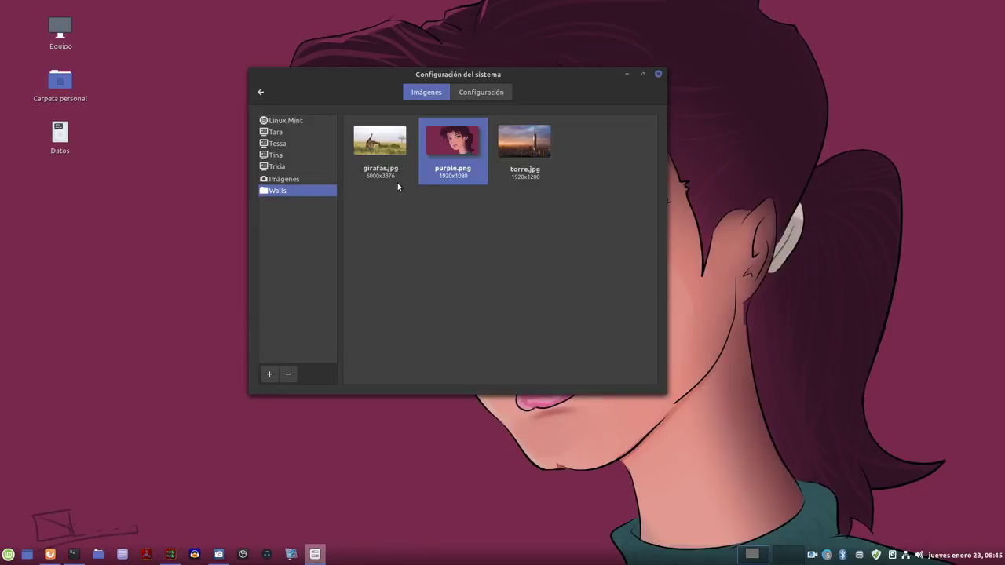
- Check the slideshow, image aspect and colour options for the background, return to the Walls images and close the system settings
left_click(452, 95)
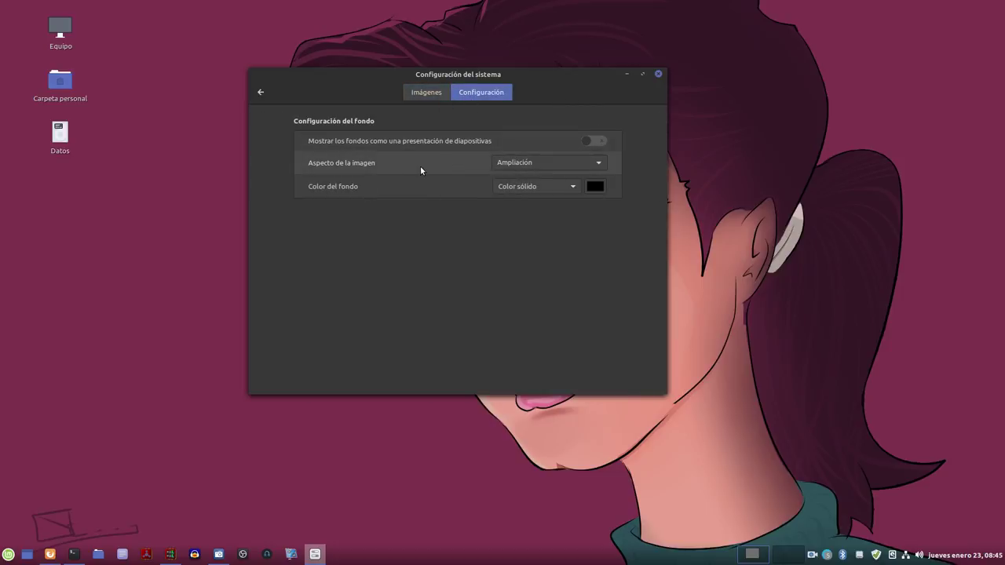
left_click(426, 92)
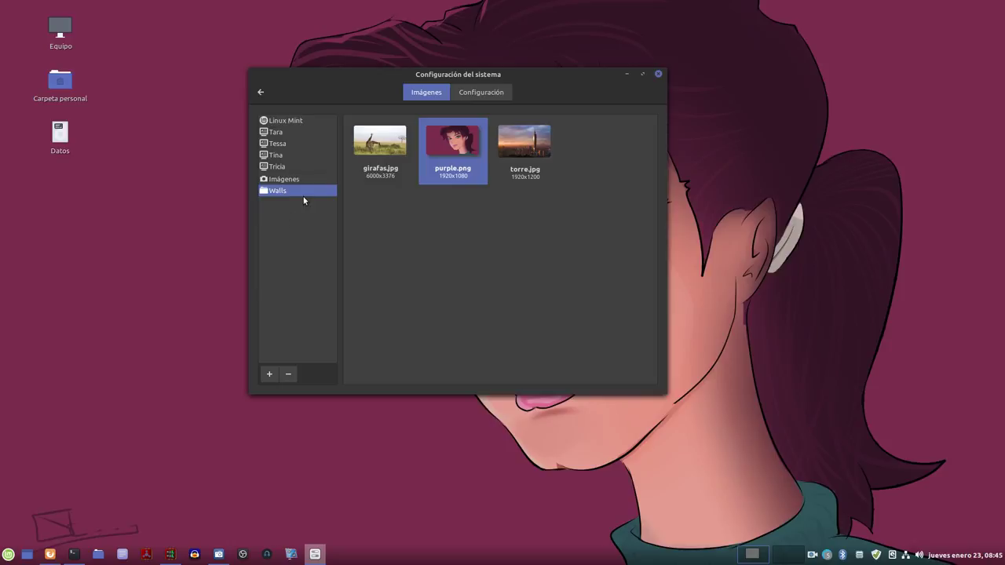
left_click(497, 236)
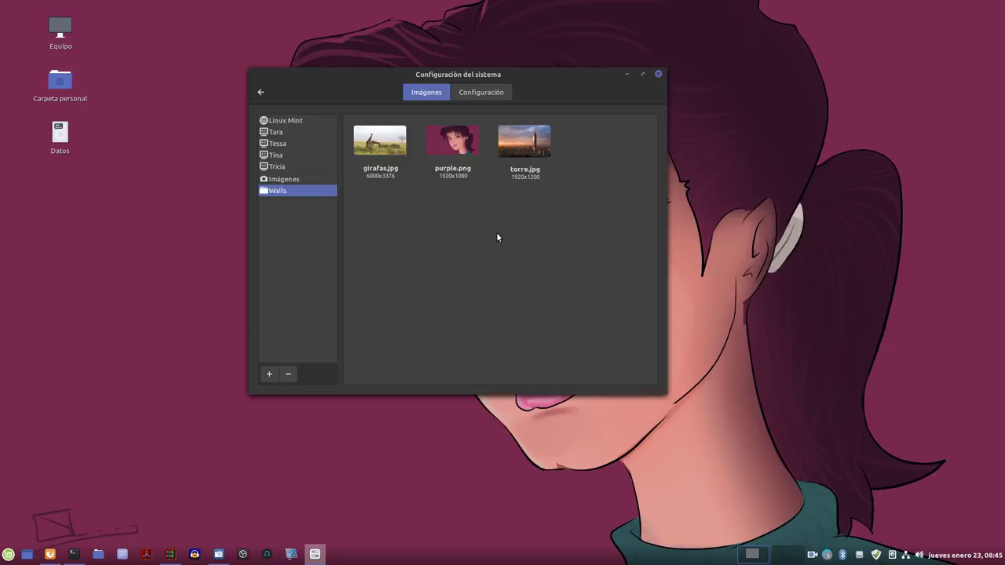
left_click(660, 74)
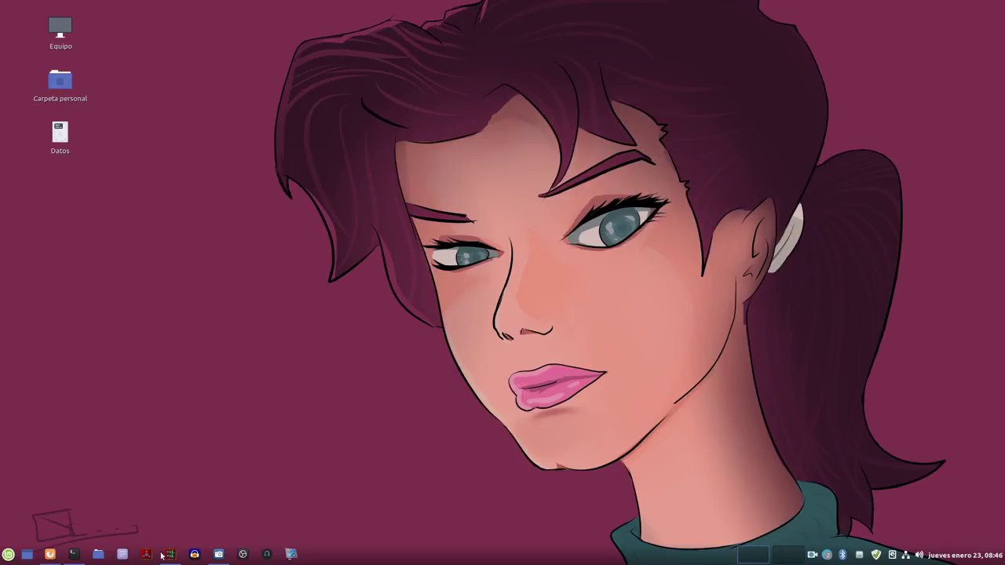
- Reopen the Fondos section of the system settings and remove the Walls folder from the background sources
left_click(9, 554)
left_click(30, 312)
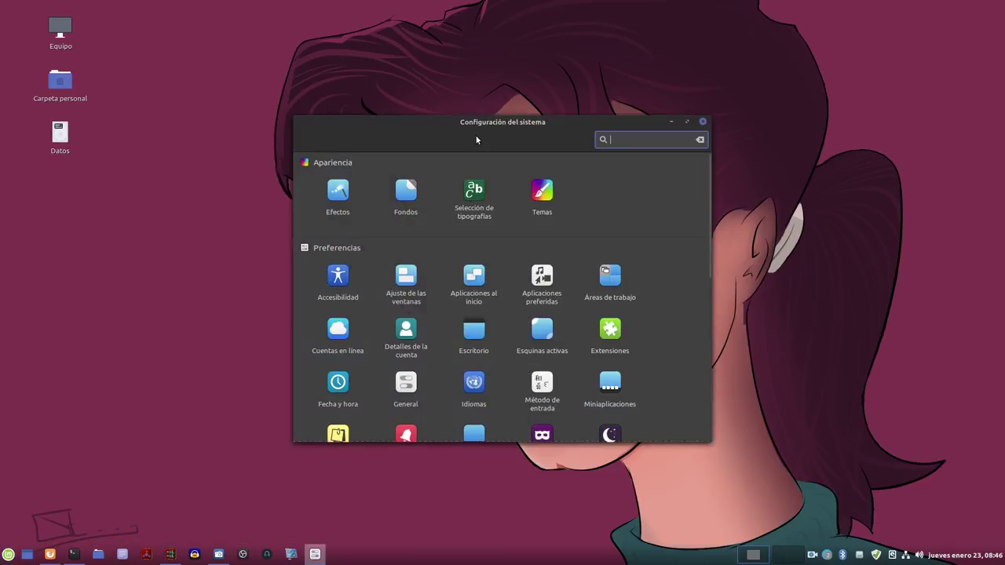
left_click_drag(507, 124, 427, 99)
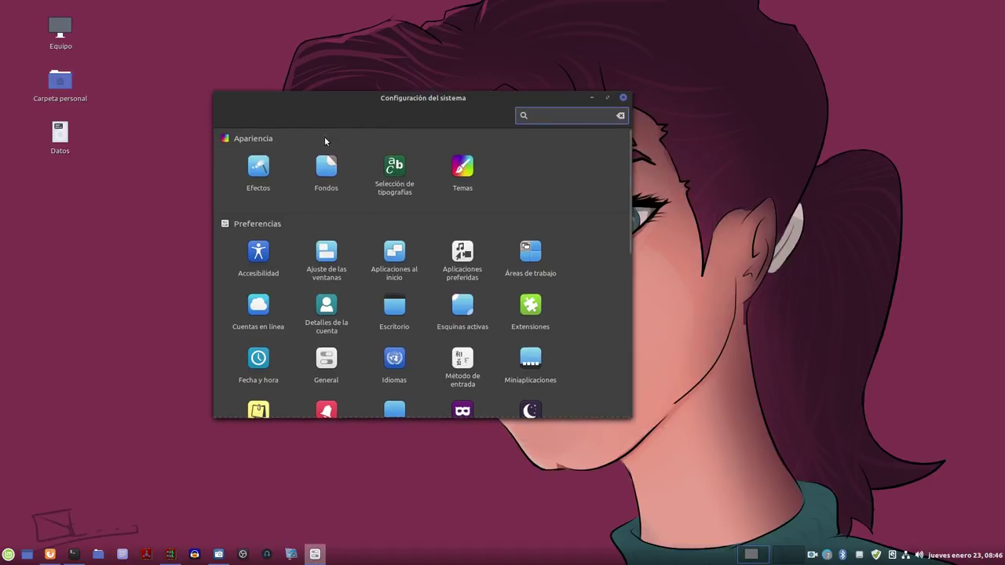
left_click(328, 167)
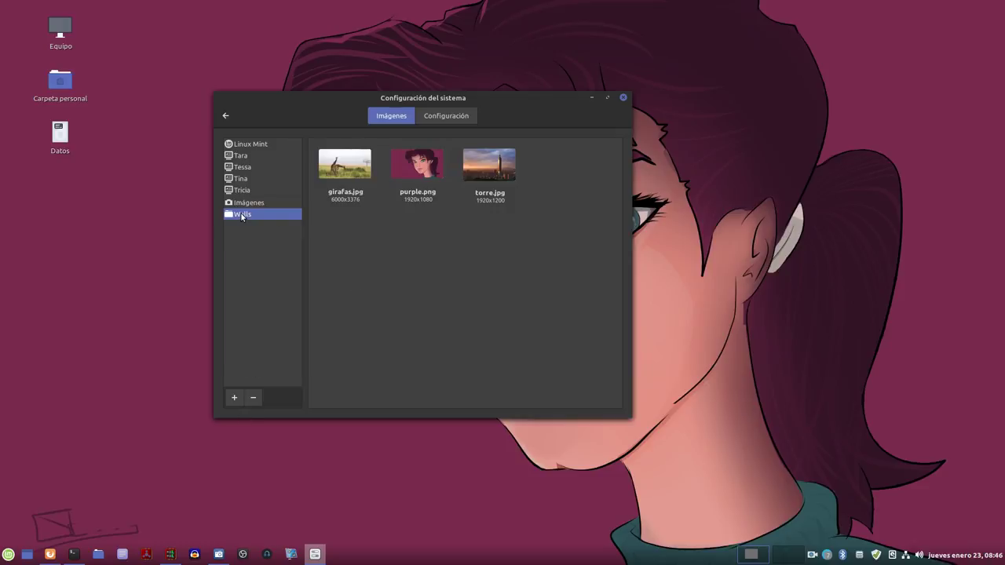
left_click(253, 398)
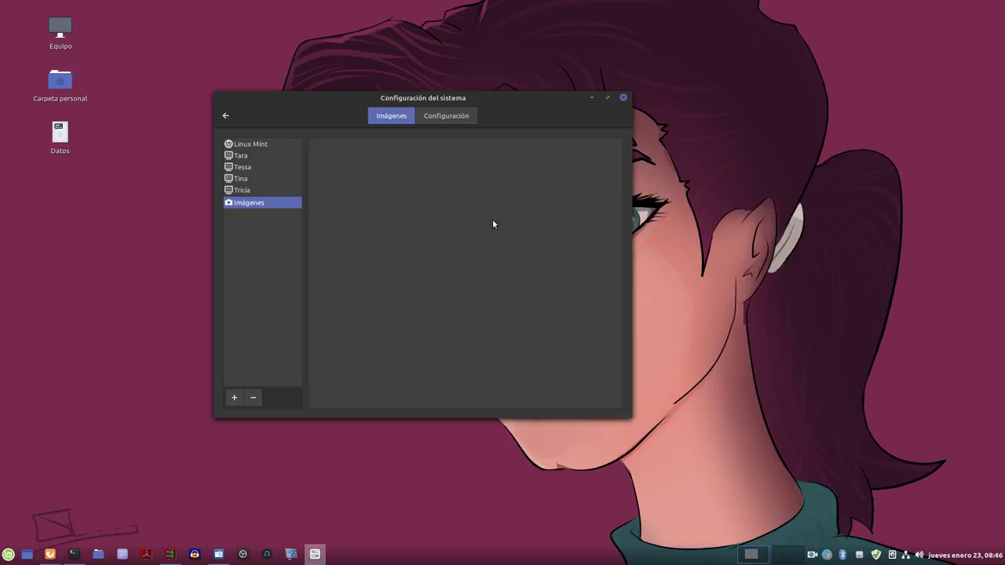
- Add the Walls folder inside Imágenes back to the background sources
left_click(234, 397)
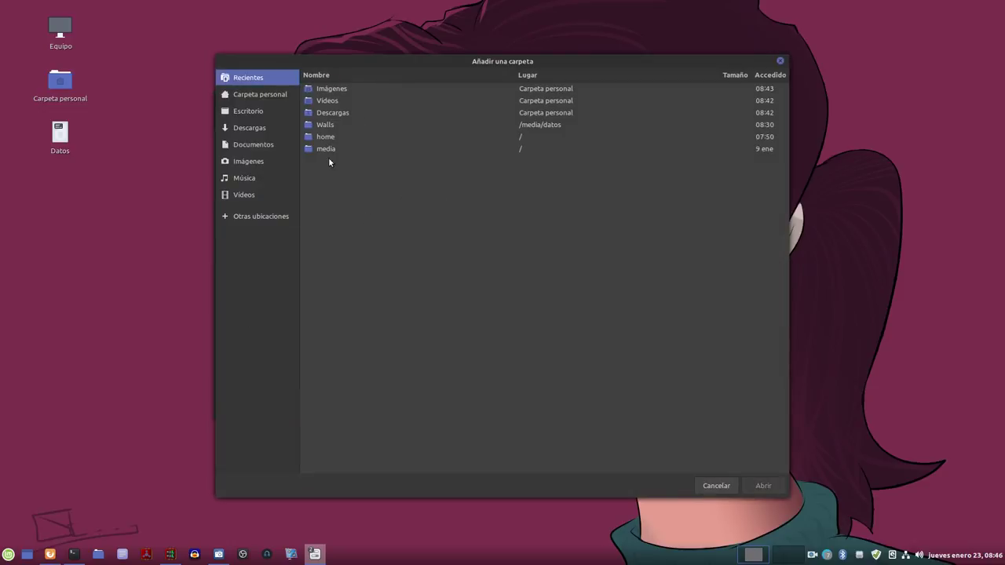
double_click(328, 89)
left_click(325, 113)
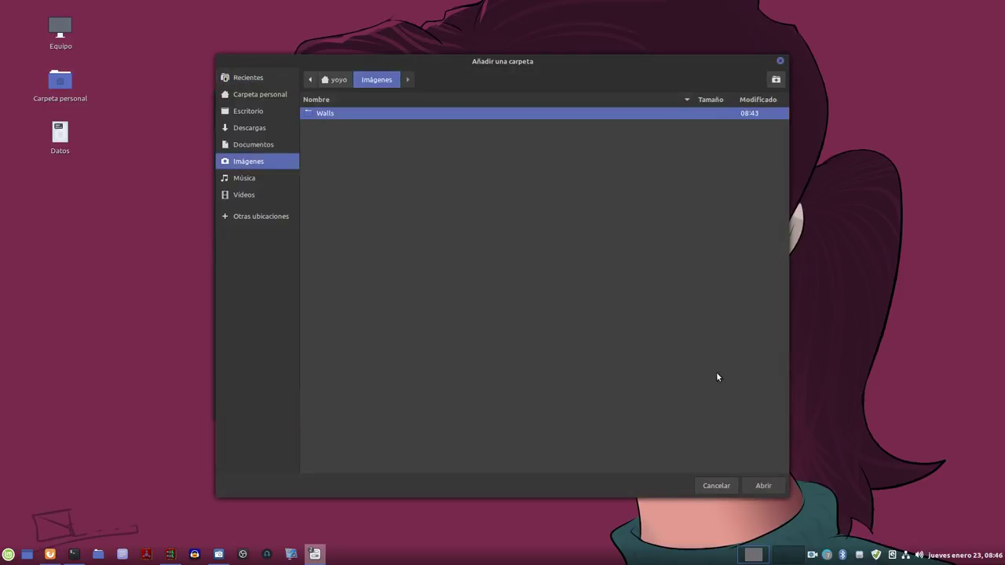
left_click(763, 485)
- Apply purple.png from the Walls source as the desktop background and close the system settings
left_click(249, 214)
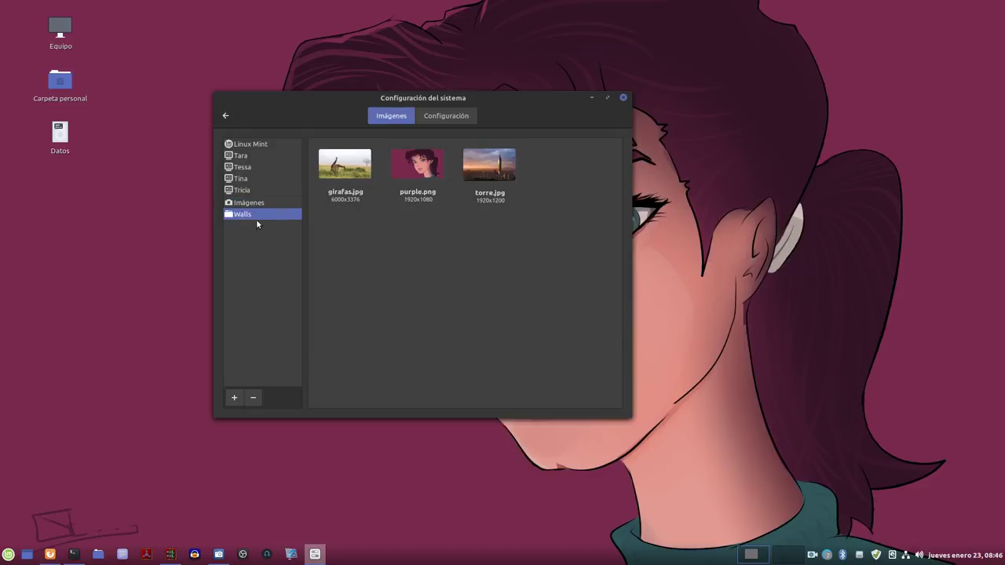
left_click(436, 173)
left_click(622, 98)
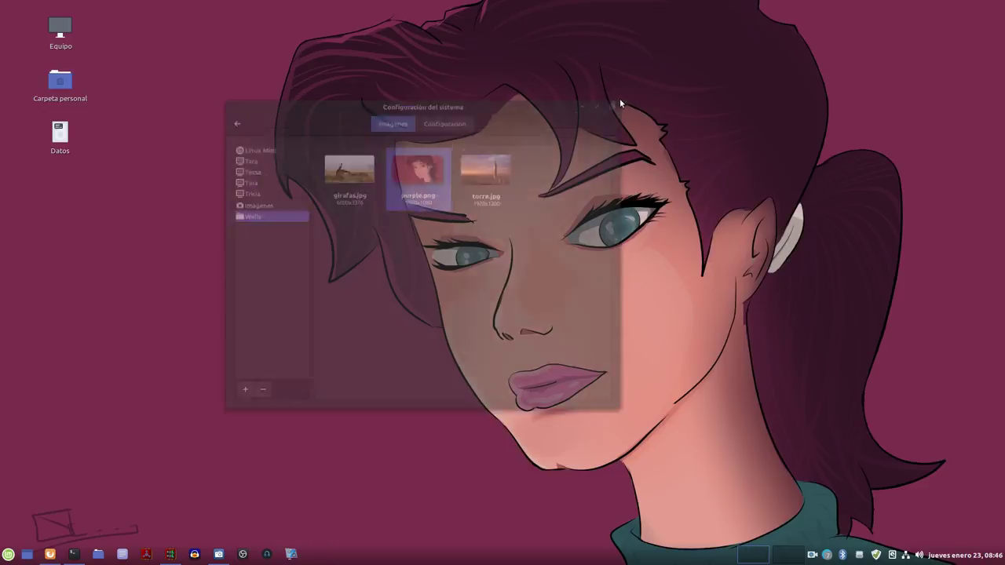
- Bring up the SimpleScreenRecorder window and the terminal with the neofetch output, moving the terminal slightly lower on the desktop
left_click(218, 554)
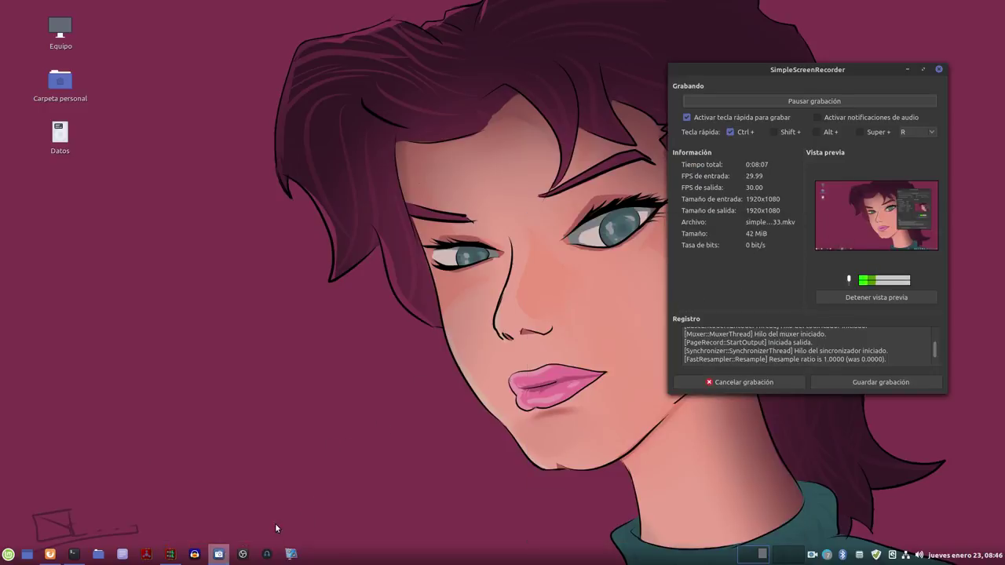
left_click(73, 554)
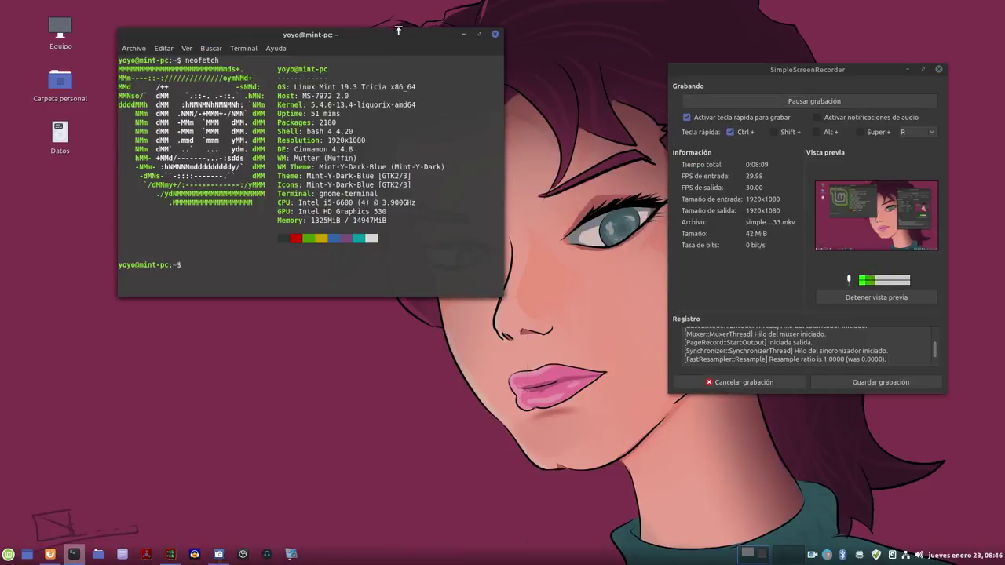
left_click_drag(389, 46, 386, 77)
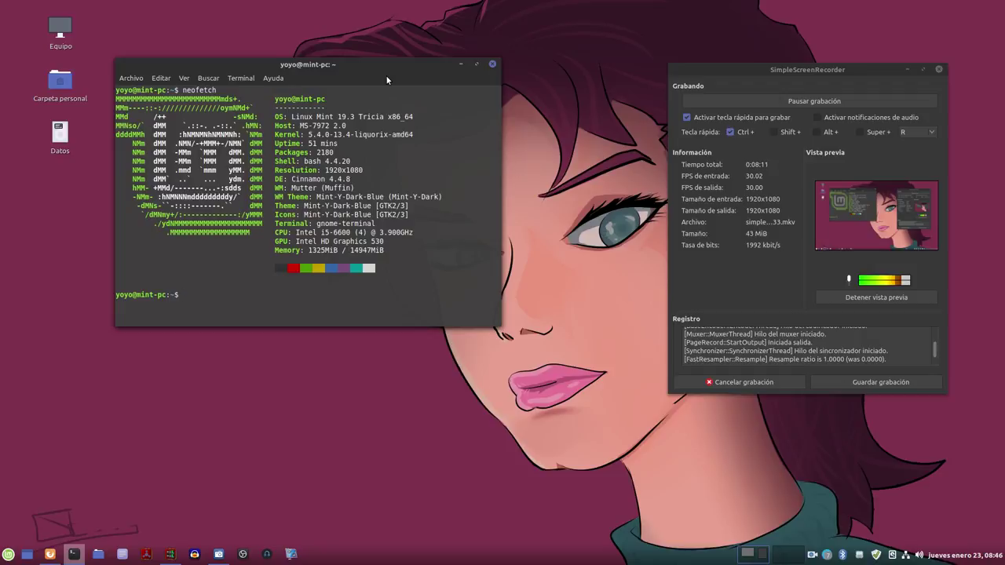